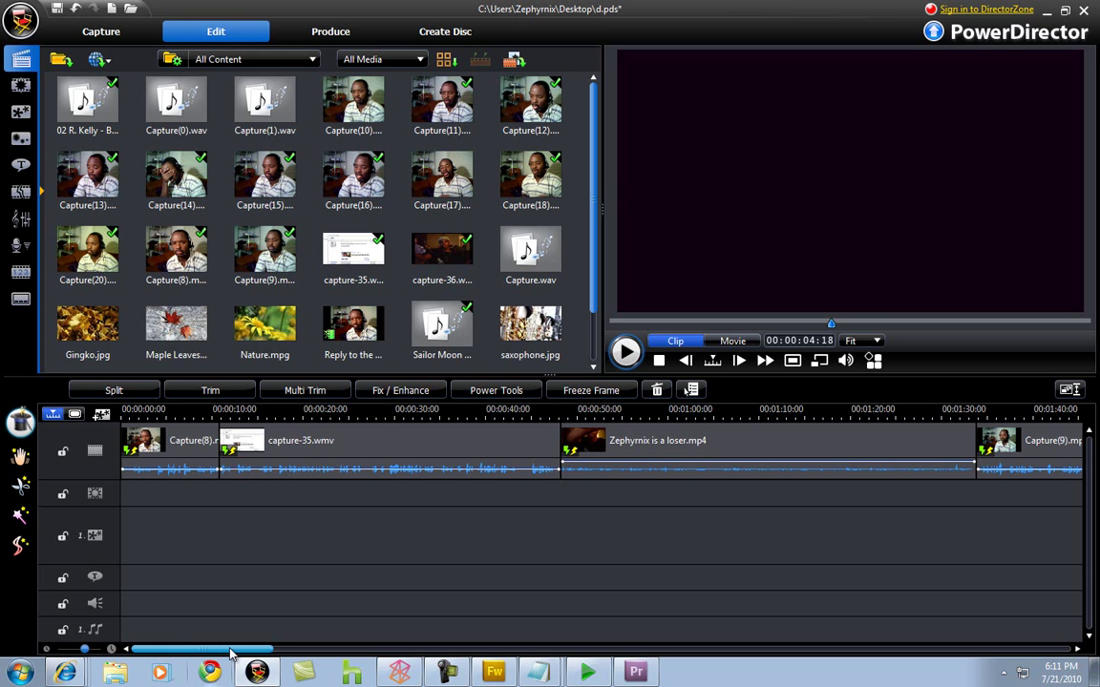
# Look over the timeline's clips and the YouTube production settings, and return to the editing workspace
pyautogui.moveTo(230, 654); pyautogui.dragTo(434, 665)
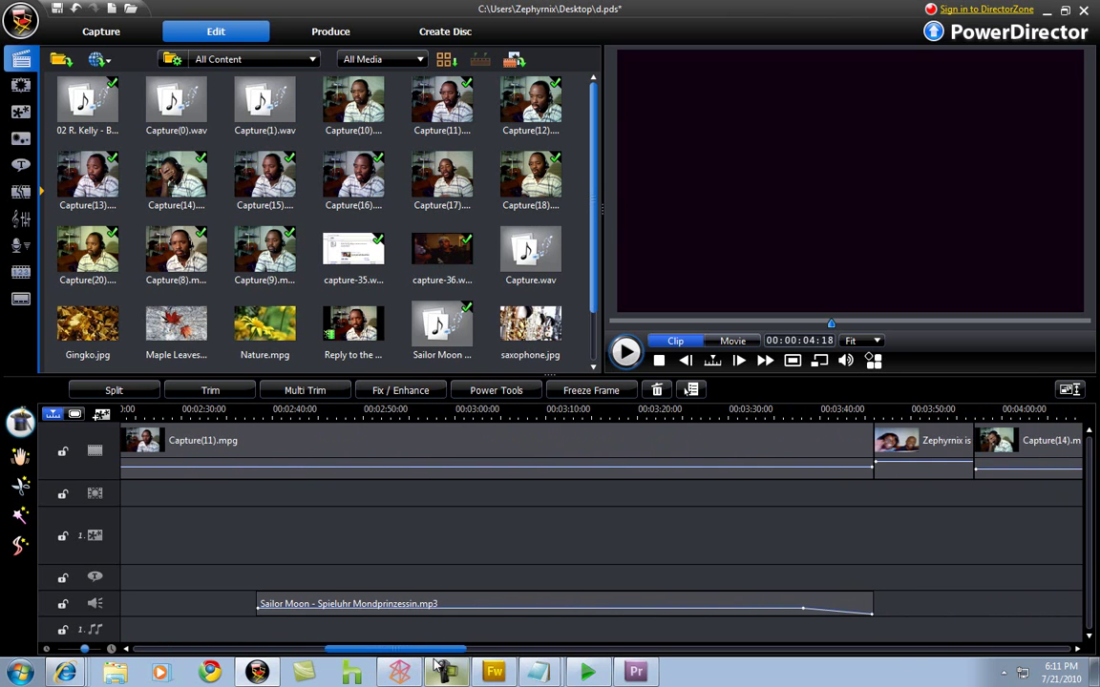
pyautogui.click(341, 40)
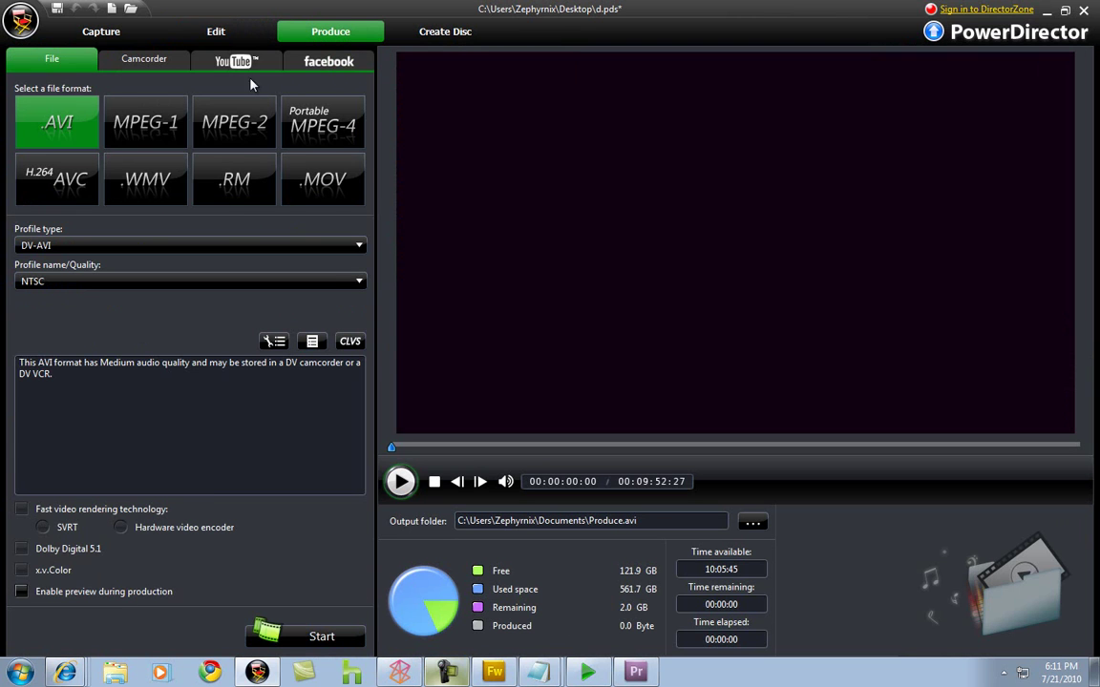
pyautogui.click(224, 63)
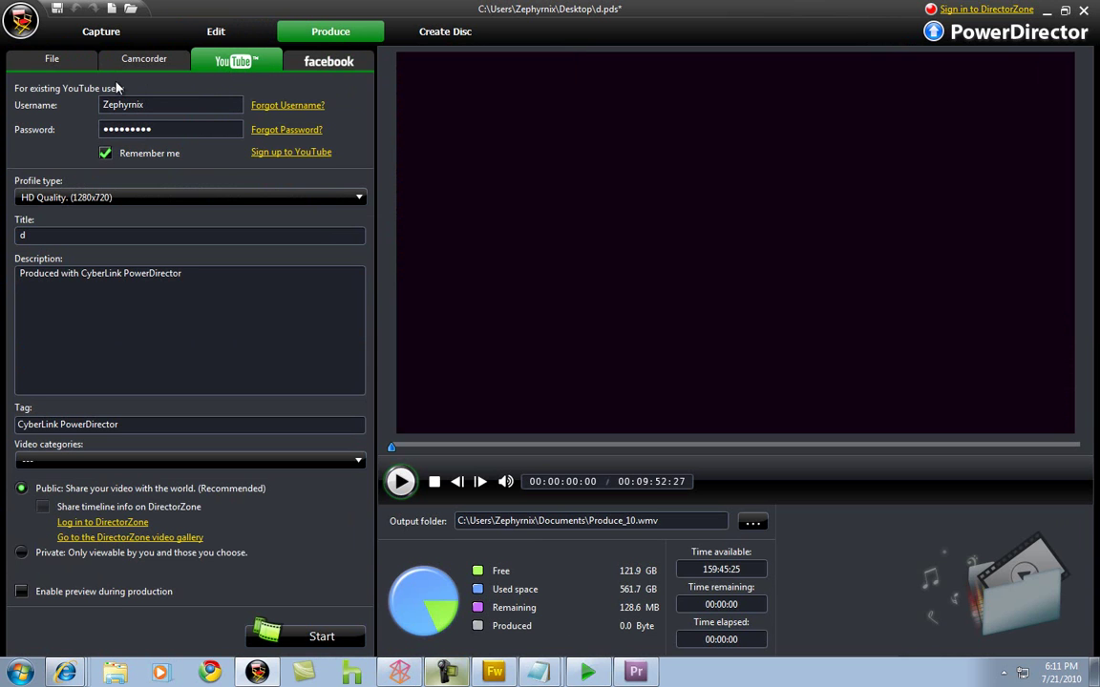
pyautogui.click(227, 37)
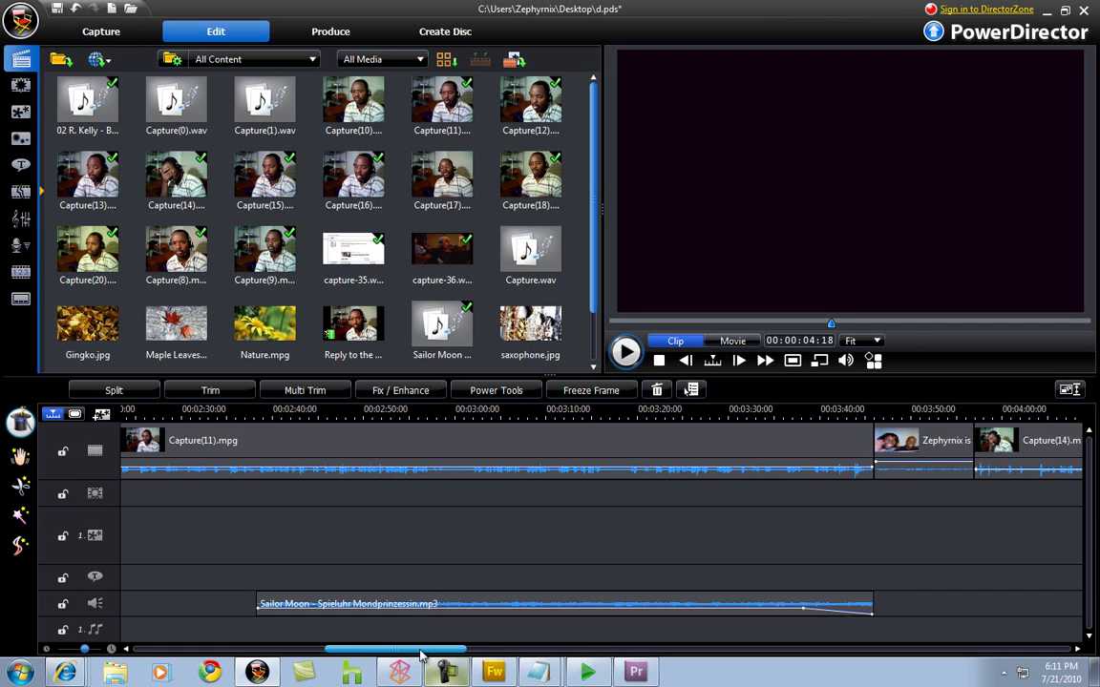
pyautogui.moveTo(421, 655); pyautogui.dragTo(488, 650)
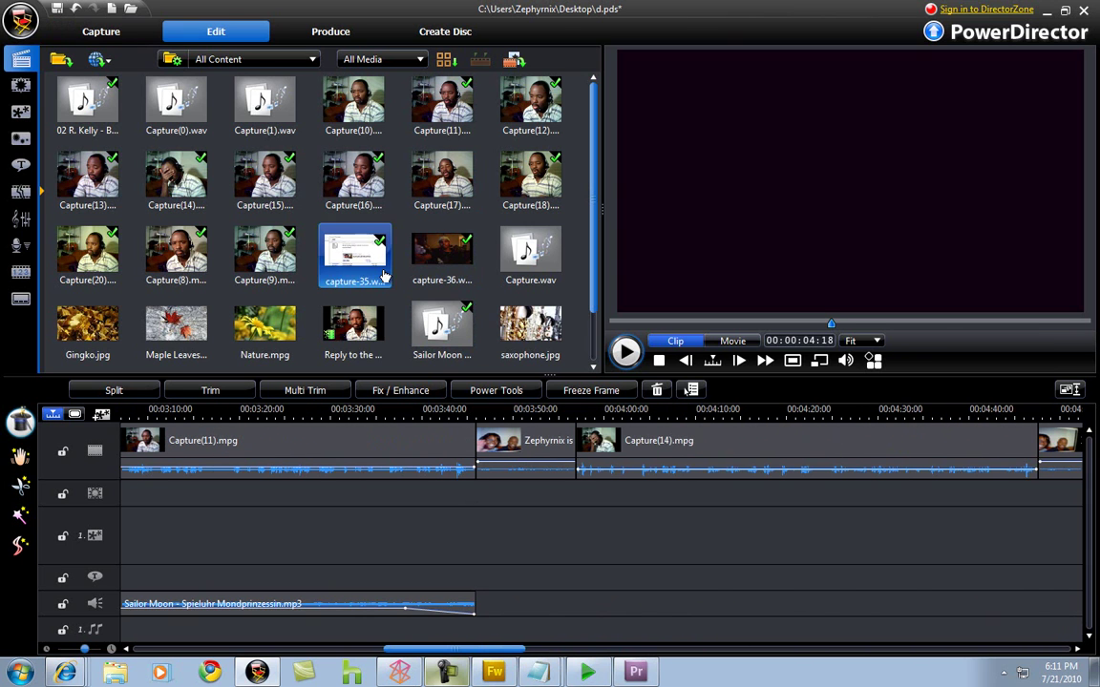
pyautogui.click(268, 180)
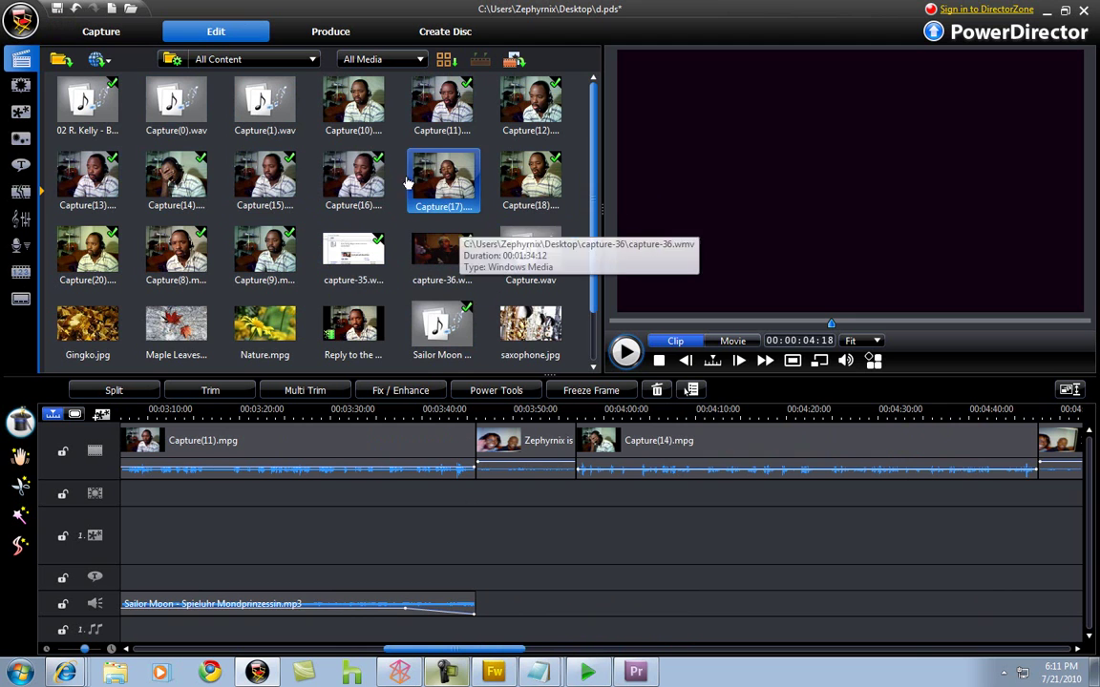
pyautogui.scroll(-2, 534, 141)
pyautogui.scroll(2, 537, 213)
# Play the whole movie from about 00:02:22 in the Capture(11).mpg clip, and pause it after the Sailor Moon audio begins
pyautogui.moveTo(468, 649); pyautogui.dragTo(364, 641)
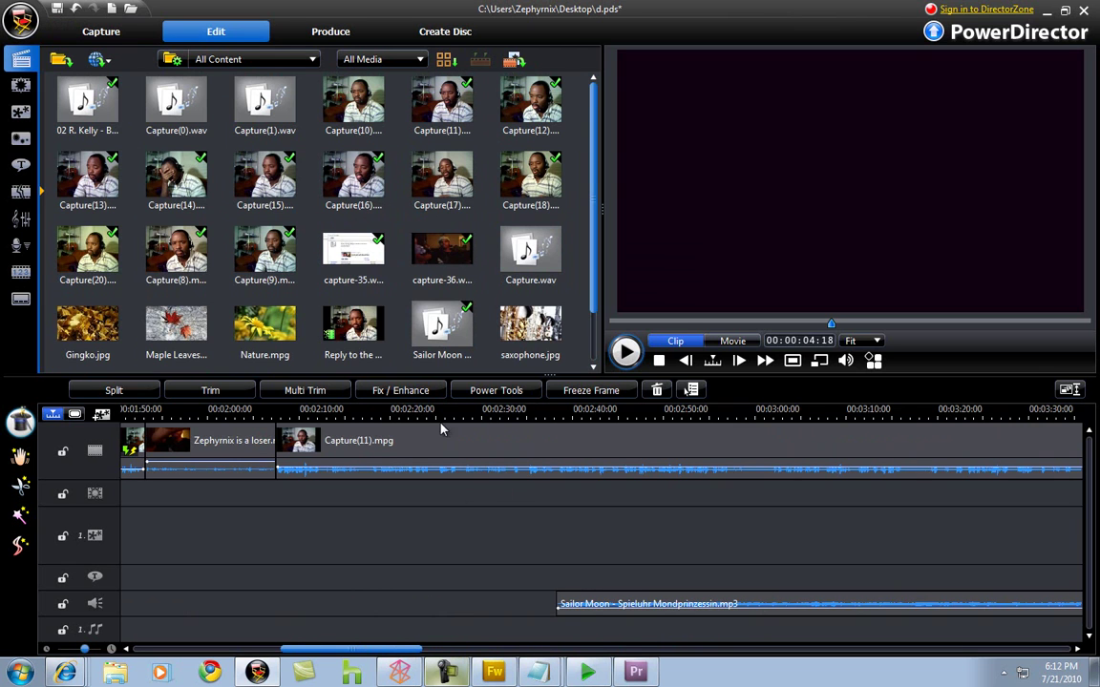
pyautogui.click(415, 411)
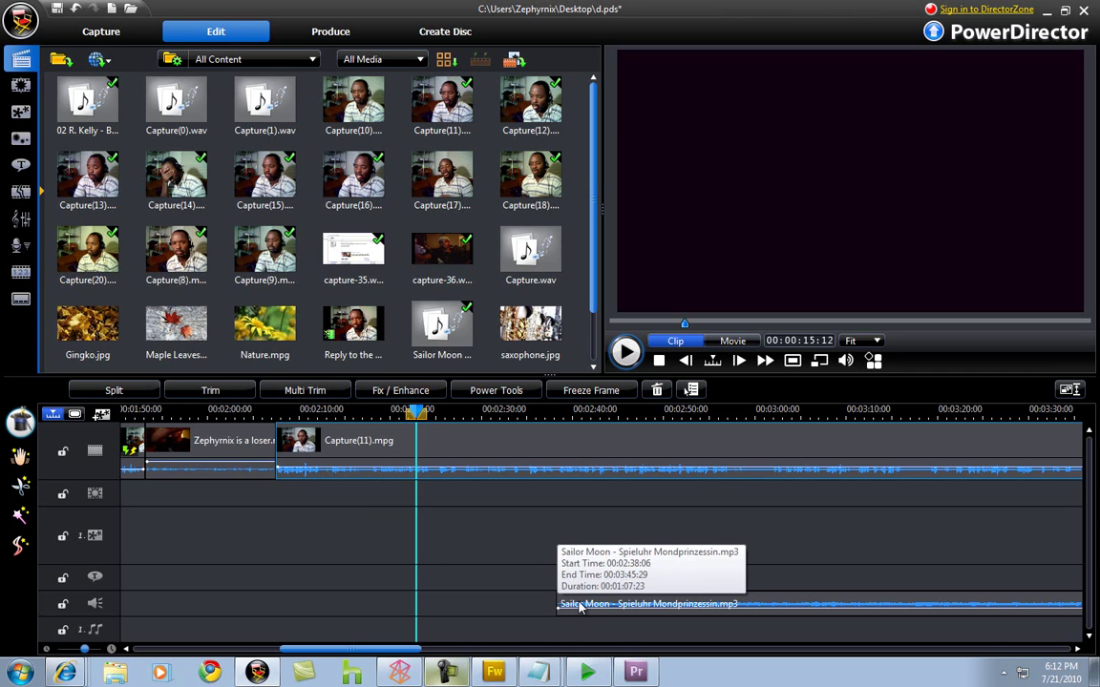
pyautogui.click(732, 341)
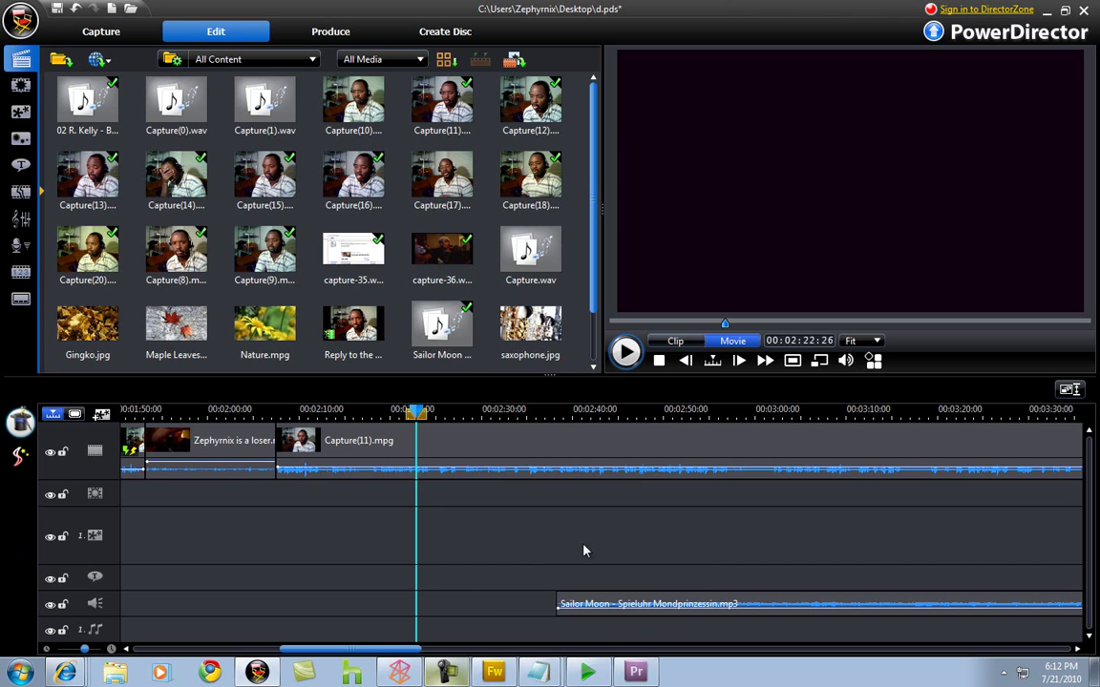
pyautogui.click(625, 357)
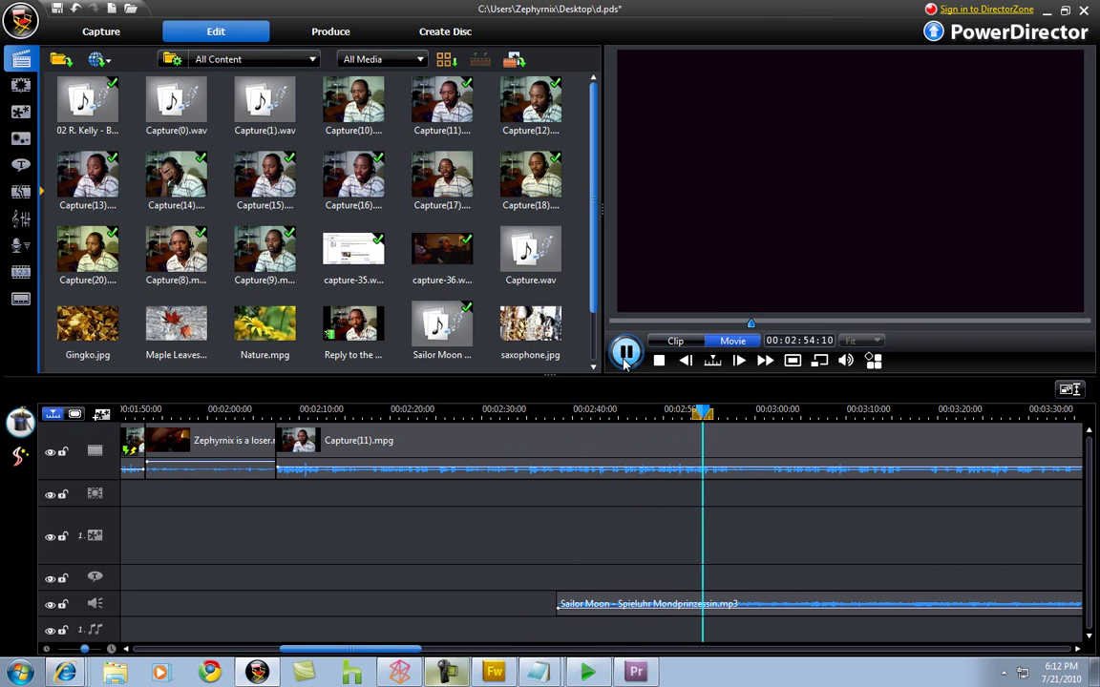
pyautogui.click(625, 353)
# Scrub the movie back to about 00:06:08, near the start of the Capture(16).mpg clip
pyautogui.moveTo(391, 650)
pyautogui.mouseDown()
pyautogui.moveTo(587, 665)
pyautogui.moveTo(746, 640)
pyautogui.mouseUp()
pyautogui.click(475, 411)
pyautogui.moveTo(480, 413); pyautogui.dragTo(138, 414)
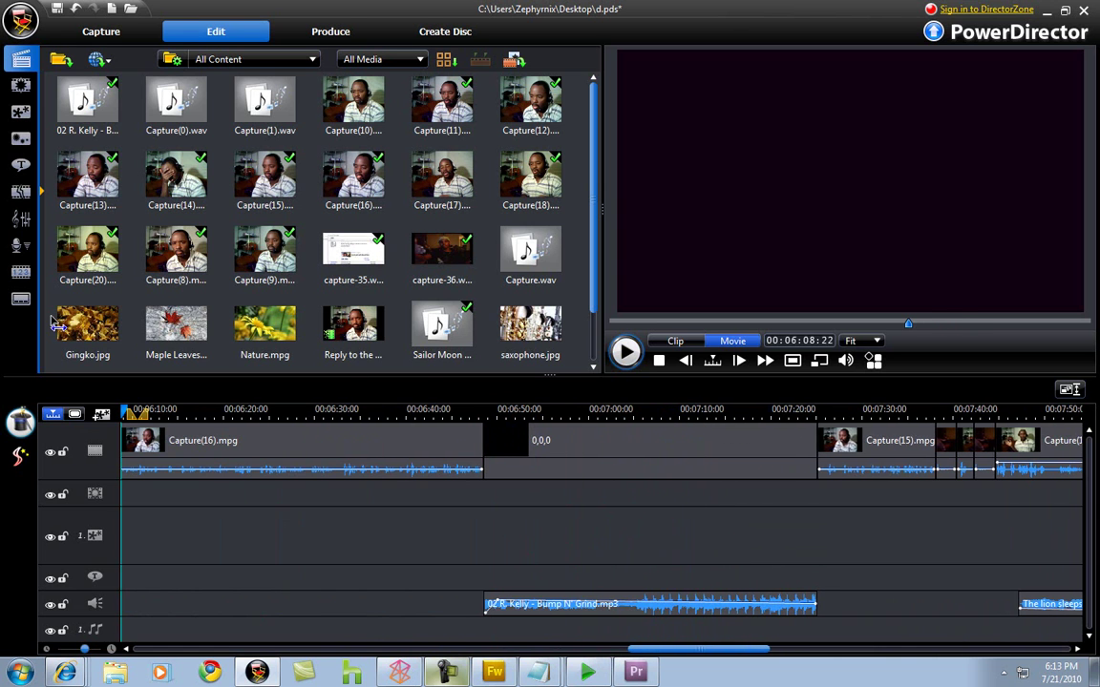
# Play the movie from about 00:01:46, across the cut from Capture(9).mpg to Capture(12).mpg, and pause it at about 00:01:51
pyautogui.moveTo(668, 649); pyautogui.dragTo(169, 625)
pyautogui.scroll(-6, 170, 625)
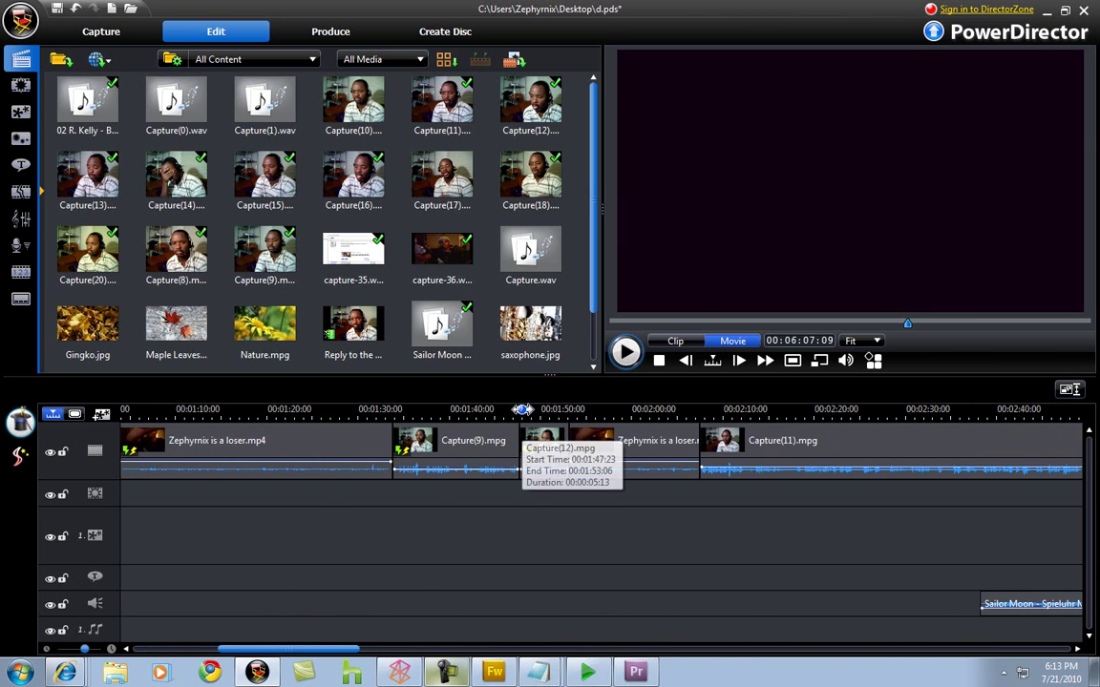
pyautogui.click(506, 410)
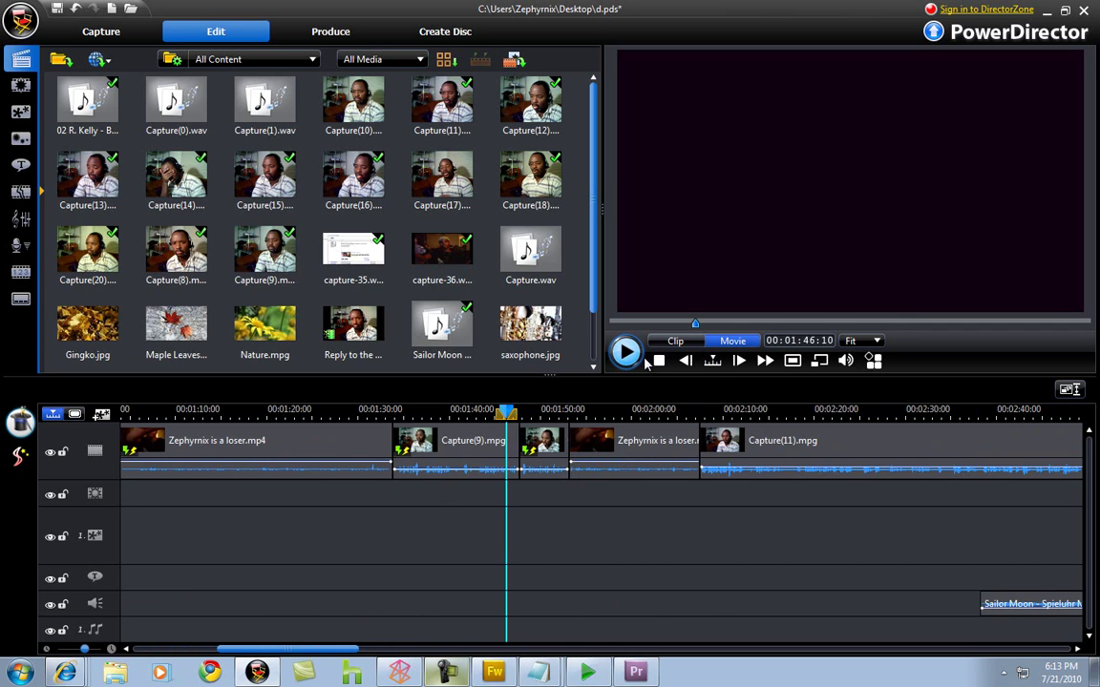
pyautogui.click(627, 356)
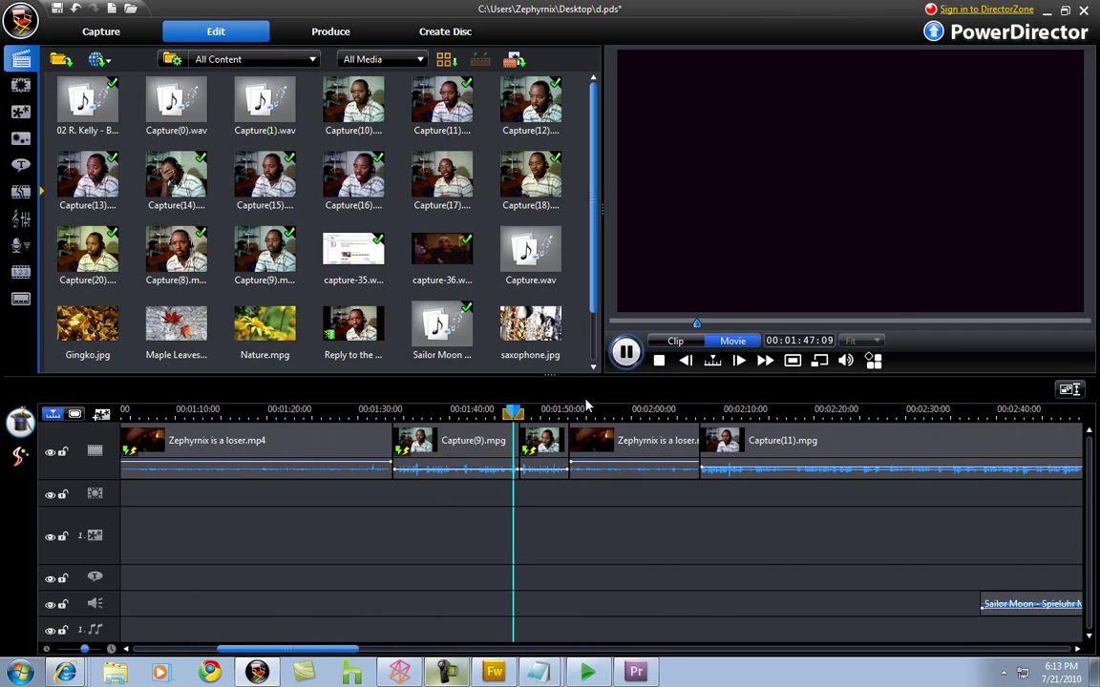
pyautogui.click(627, 353)
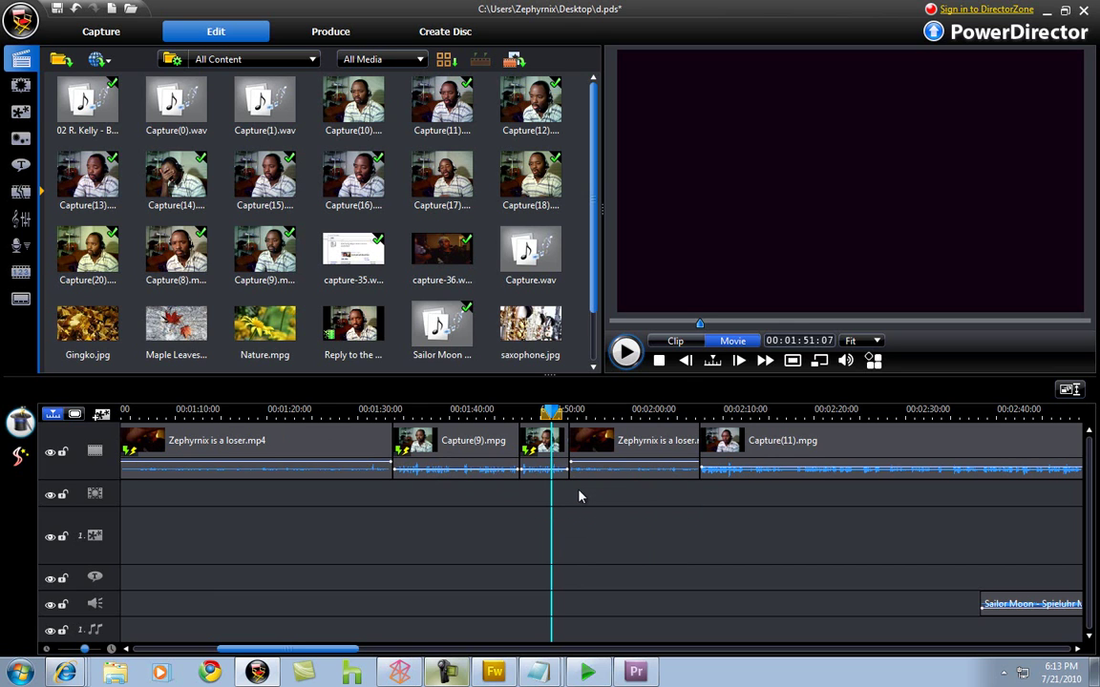
# Examine the Fix / Enhance color adjustment settings applied to the Capture(12).mpg clip
pyautogui.click(536, 438)
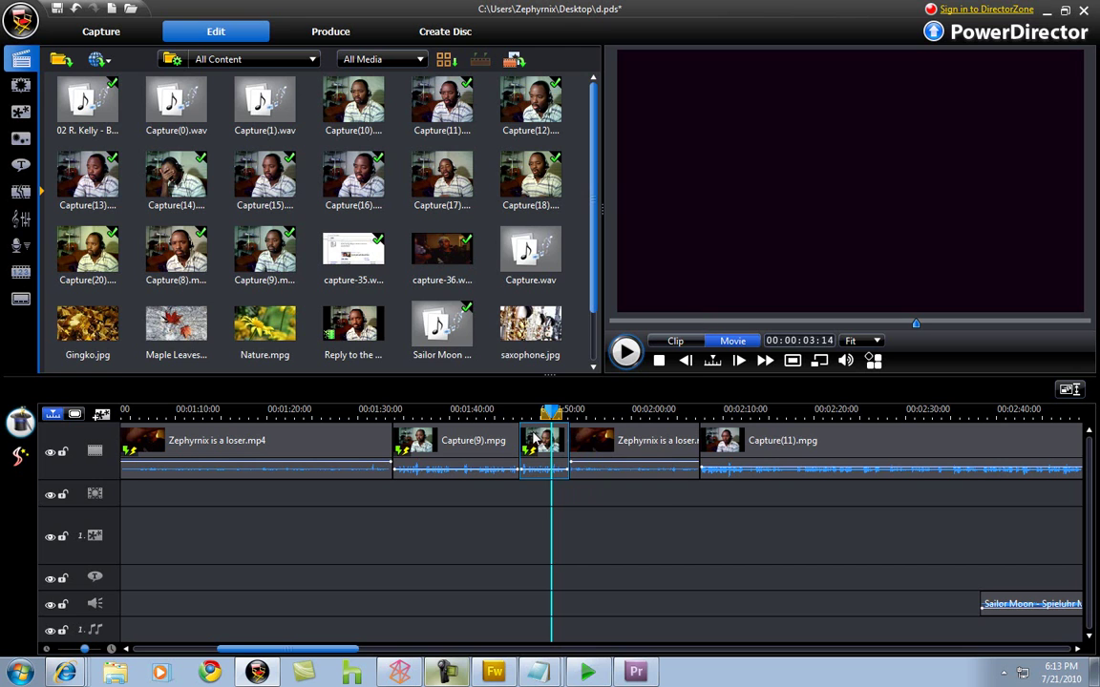
pyautogui.click(431, 392)
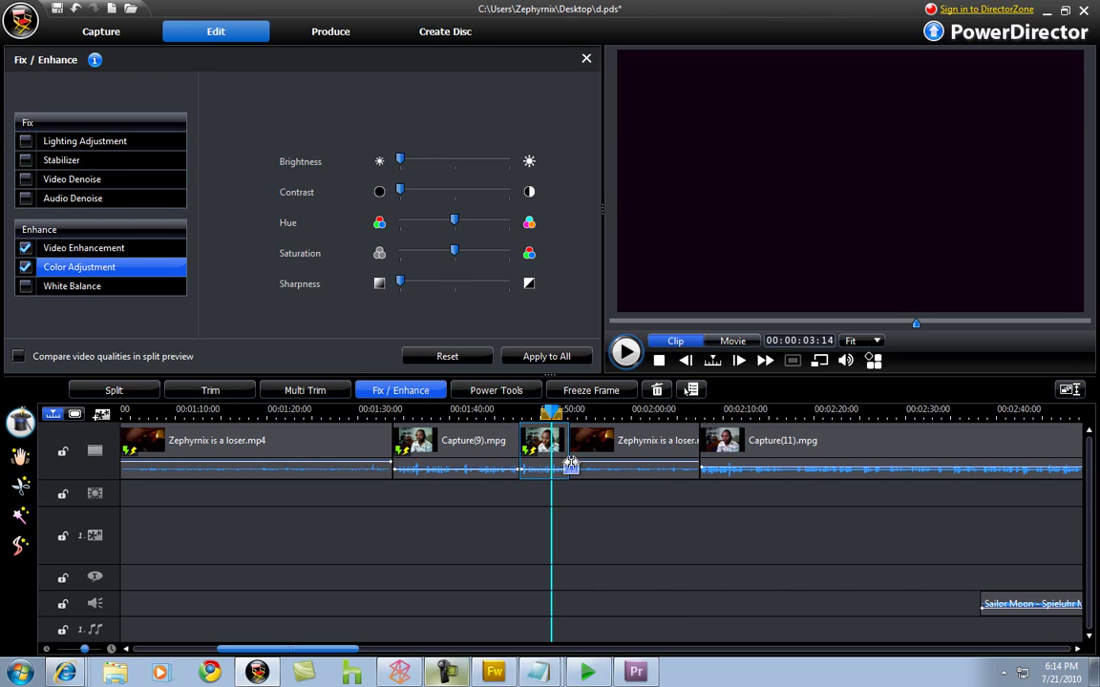
pyautogui.click(563, 413)
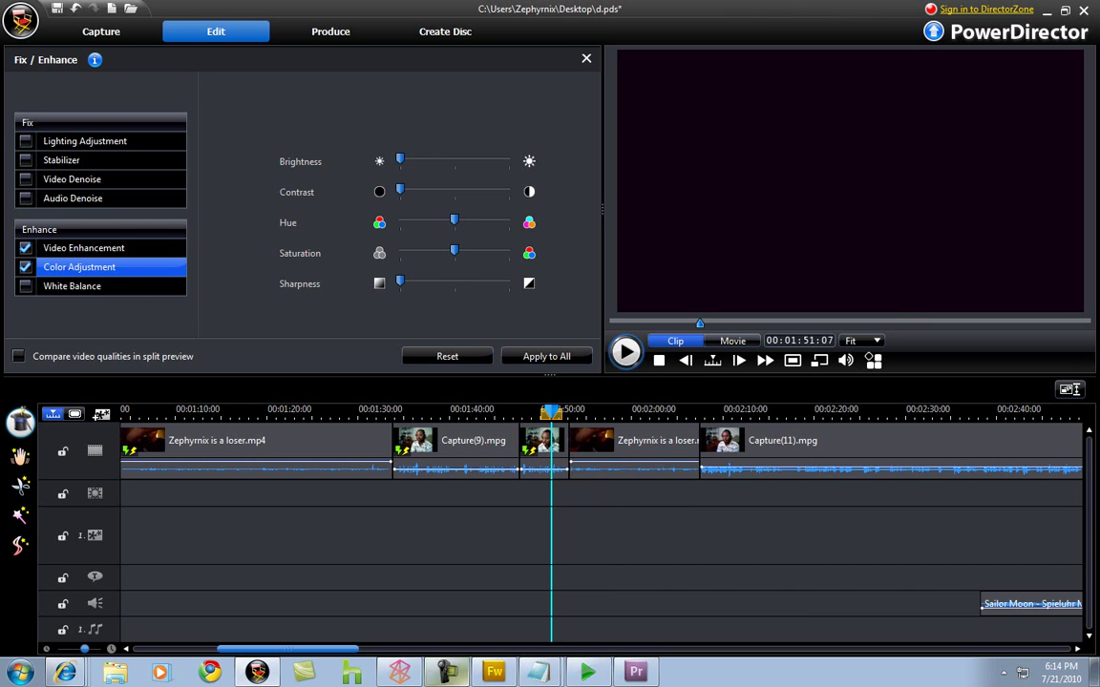
# Switch to Adobe Premiere Pro, move the playhead to 00;07;37;06 in the Glockninja sequence, and examine its stacked audio tracks
pyautogui.click(636, 673)
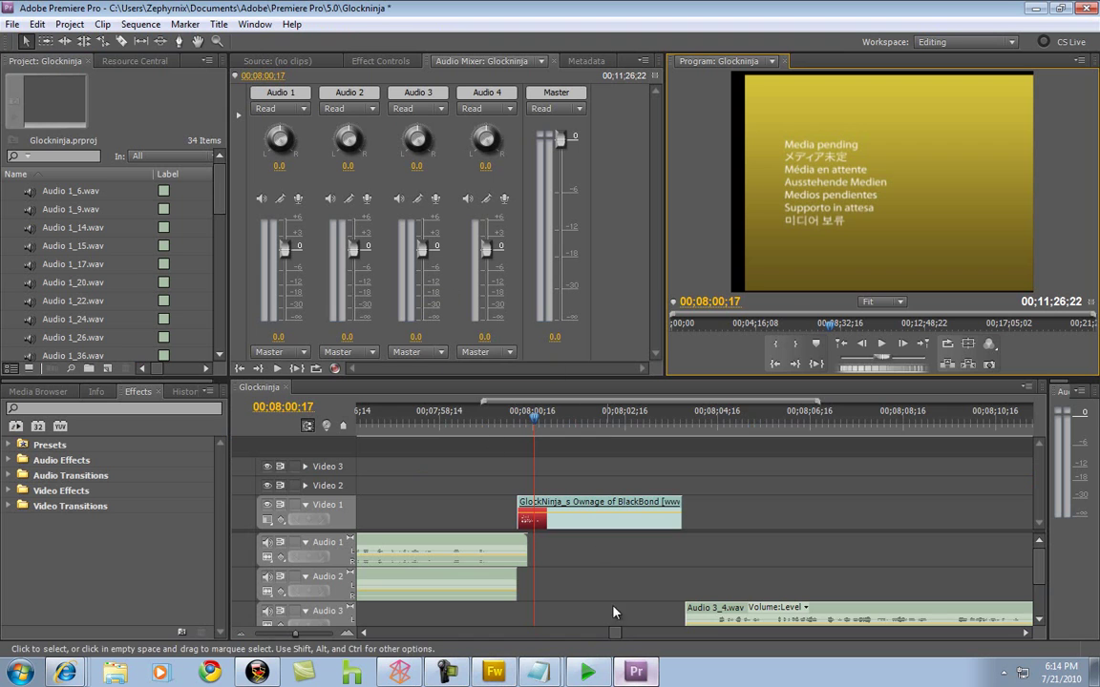
pyautogui.moveTo(620, 633); pyautogui.dragTo(603, 636)
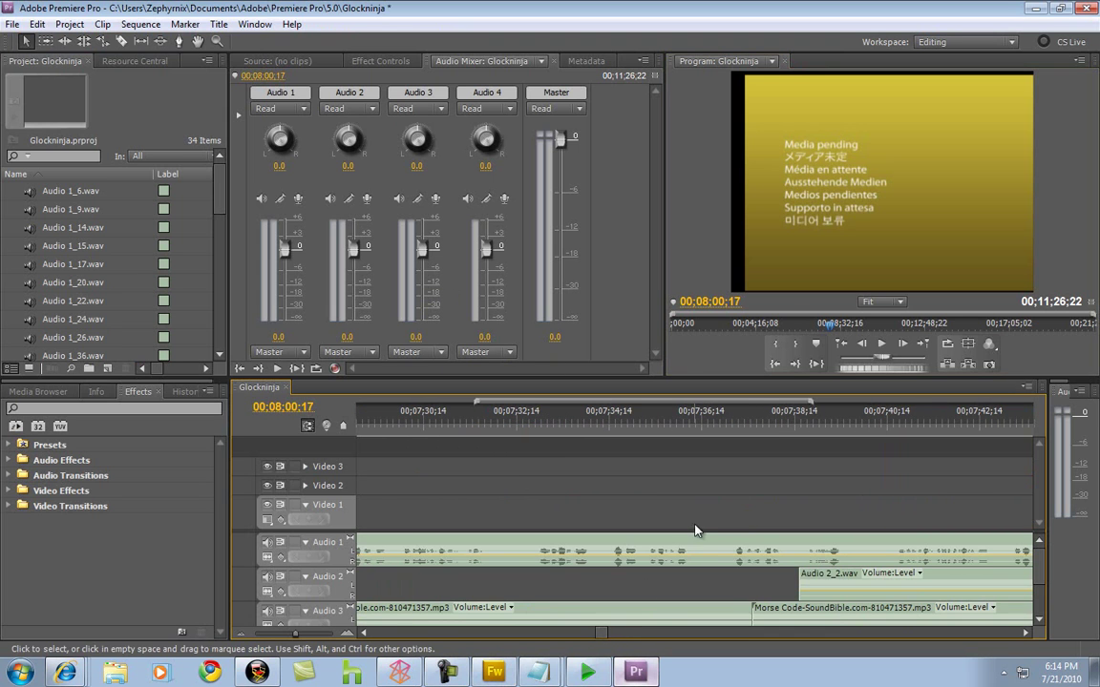
pyautogui.click(737, 429)
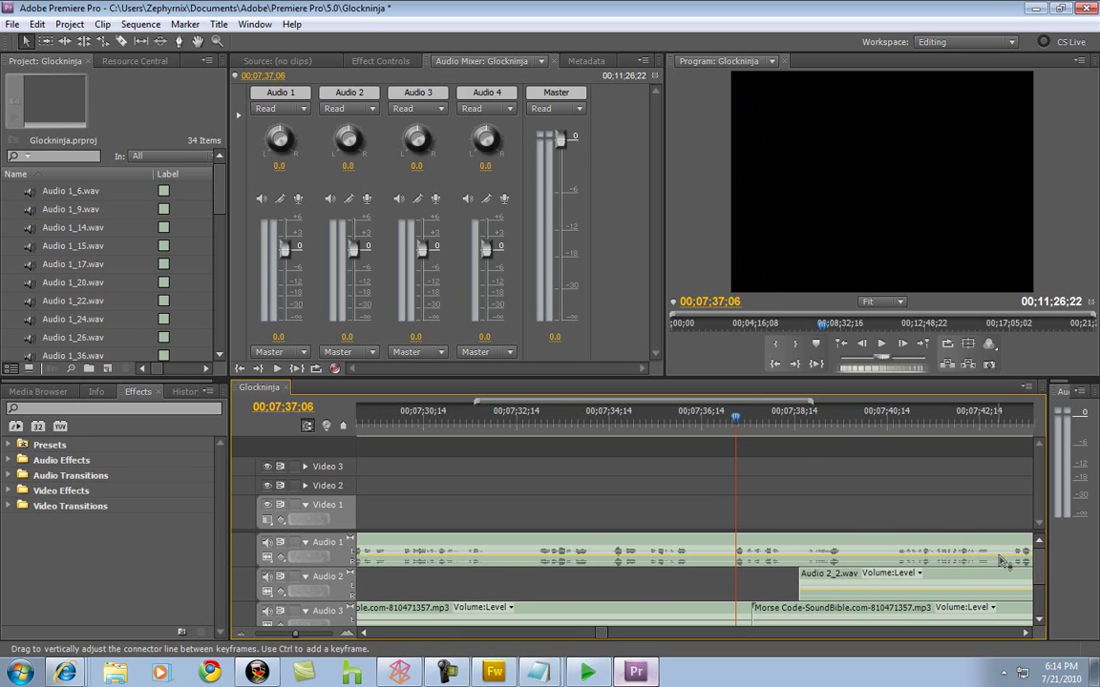
pyautogui.scroll(-3, 1039, 580)
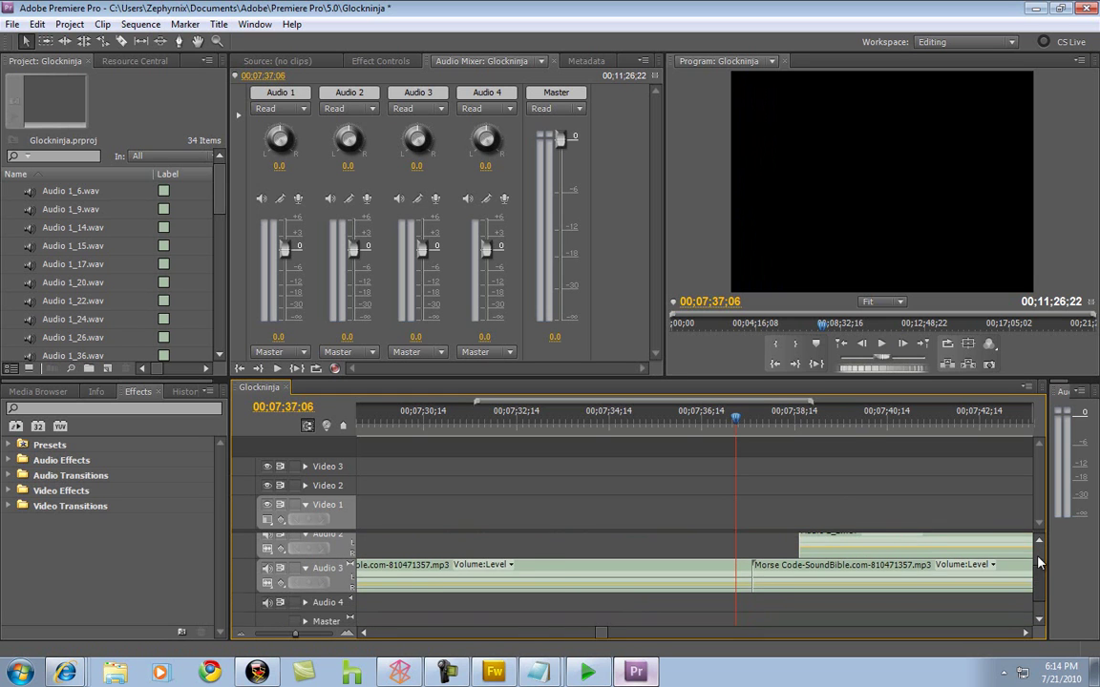
pyautogui.scroll(2, 1048, 547)
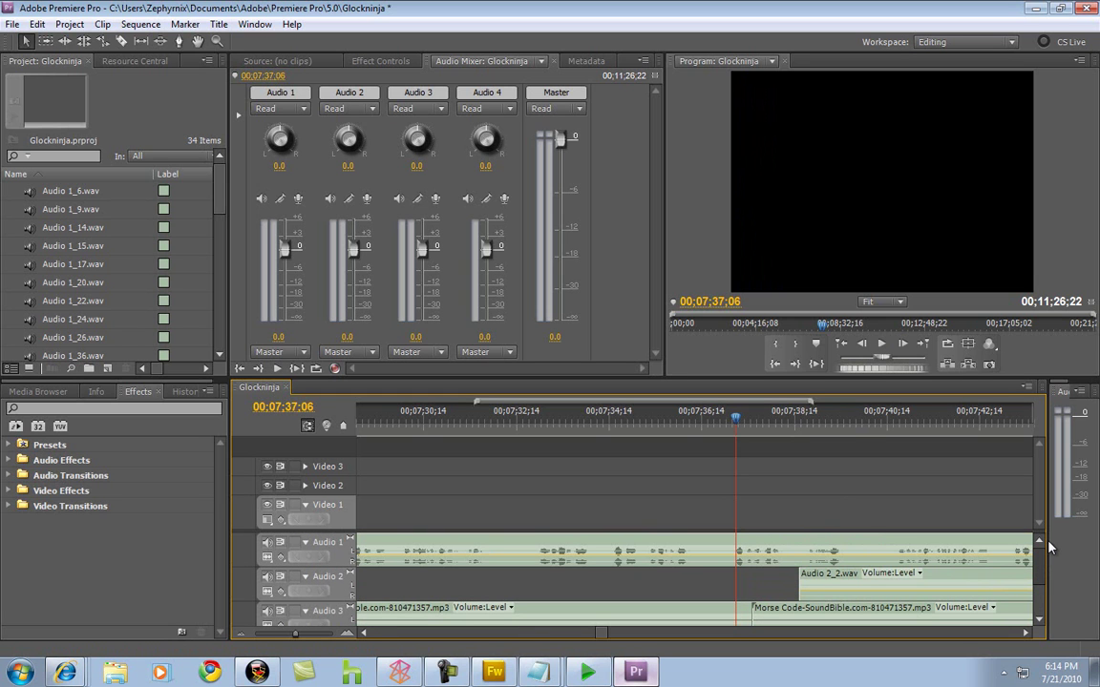
pyautogui.scroll(-2, 1046, 554)
pyautogui.scroll(3, 1042, 559)
pyautogui.scroll(-1, 1038, 566)
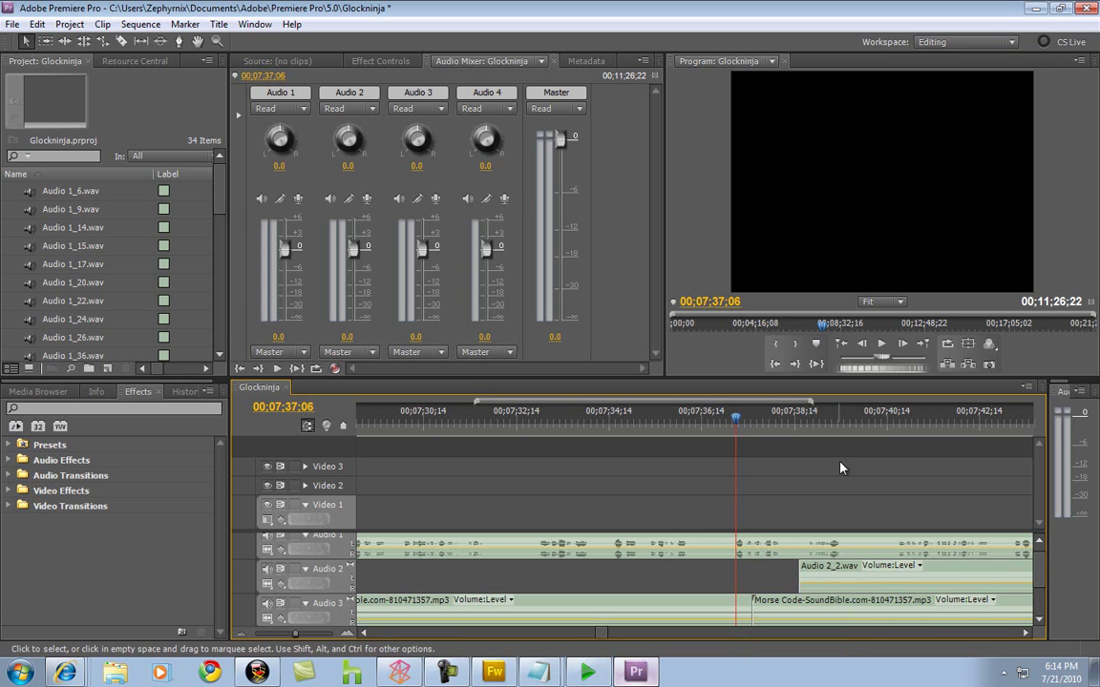
# Play the Glockninja sequence from 00;07;37;06 to about 00;08;01;08, and look at the clips further along the timeline
pyautogui.click(880, 346)
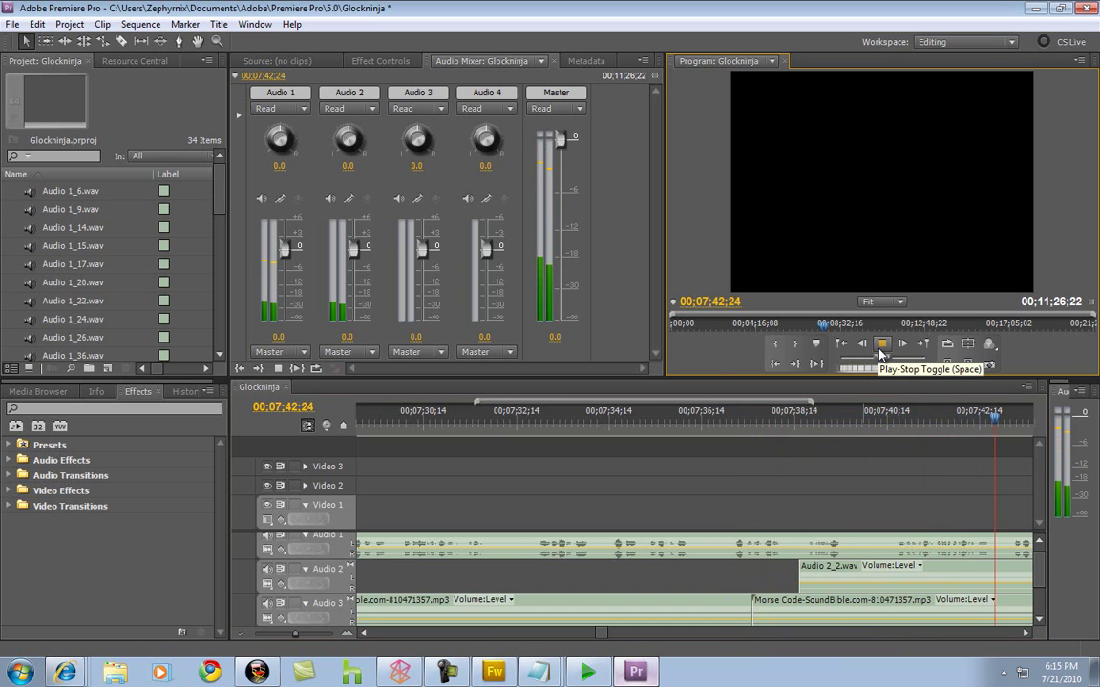
pyautogui.click(881, 351)
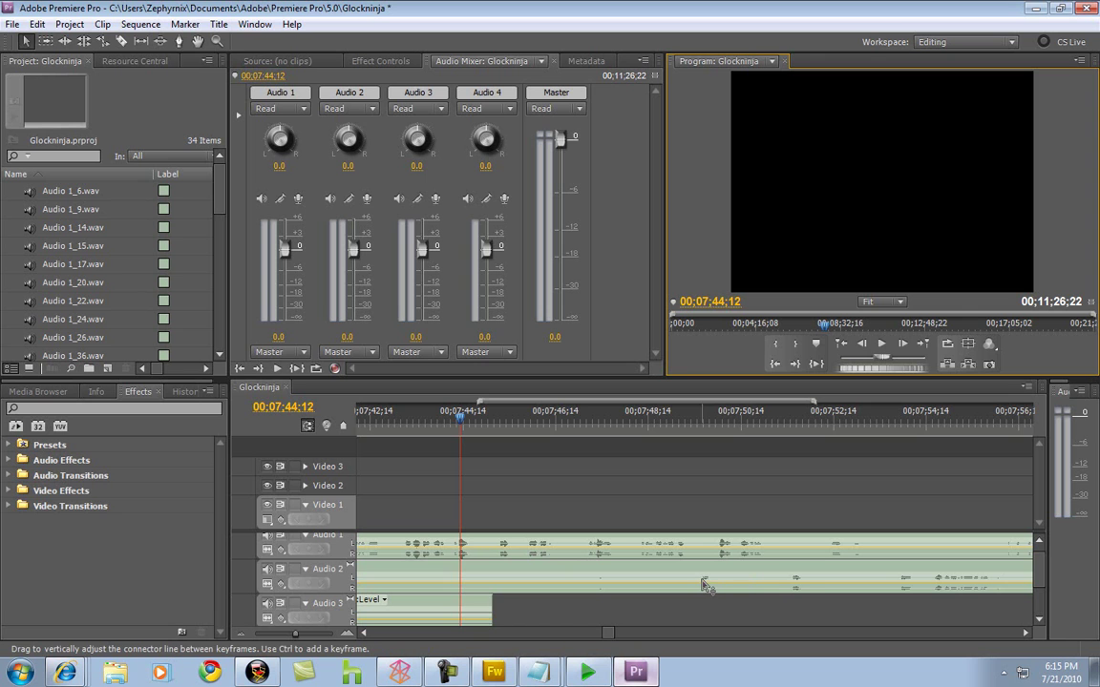
pyautogui.click(885, 350)
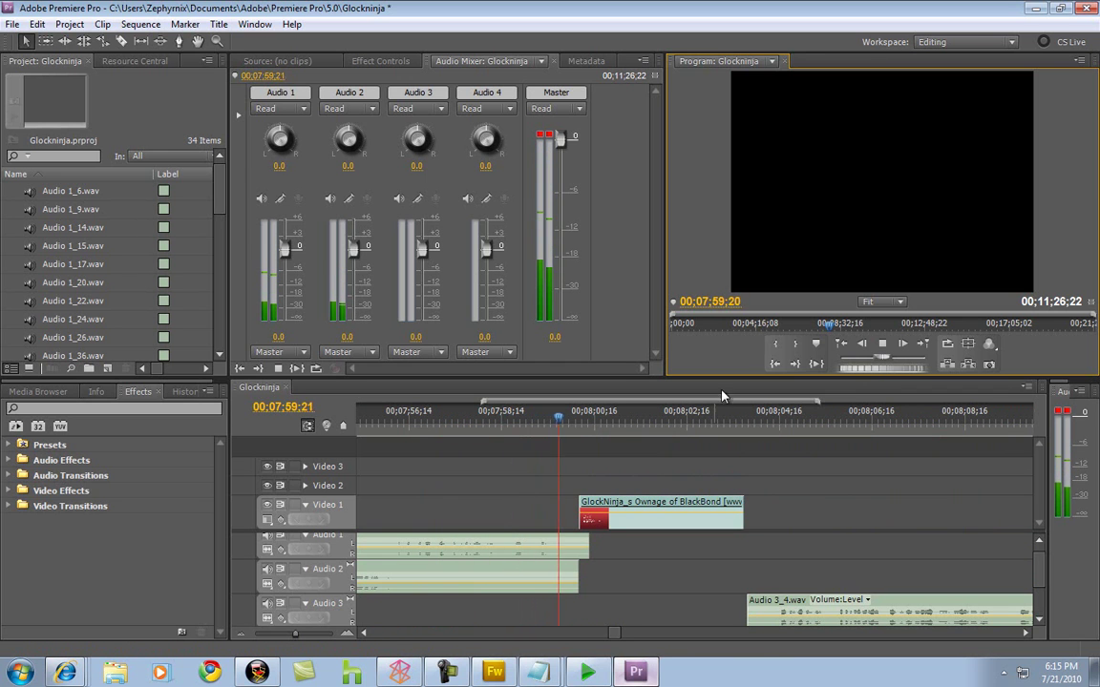
pyautogui.press('space')
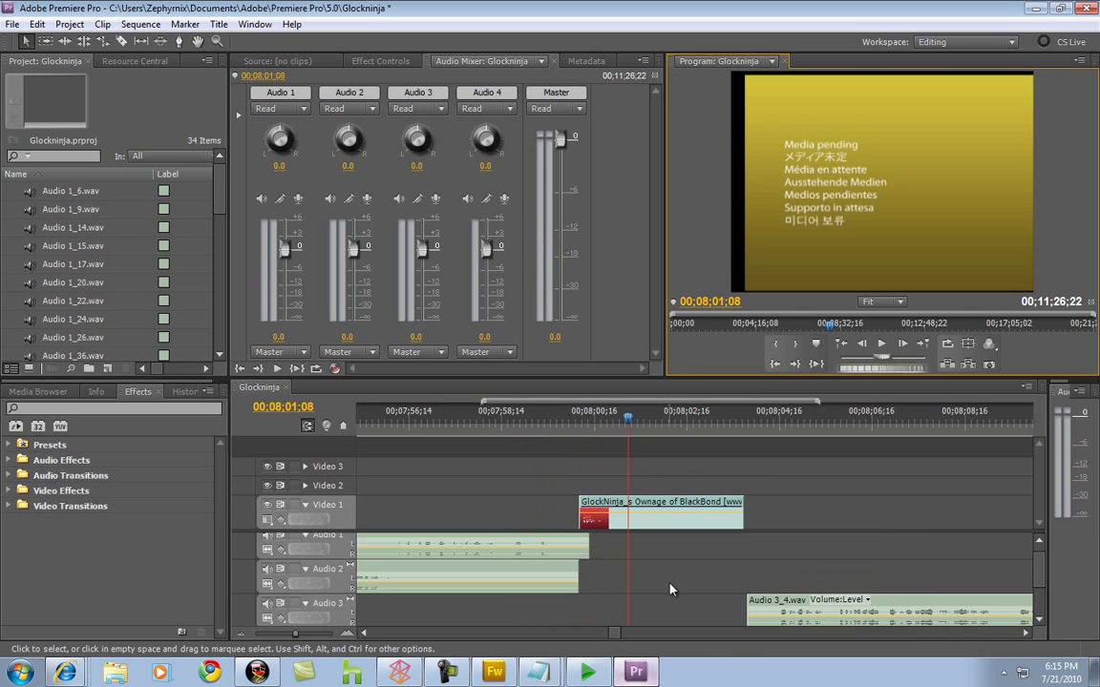
pyautogui.moveTo(613, 633); pyautogui.dragTo(633, 659)
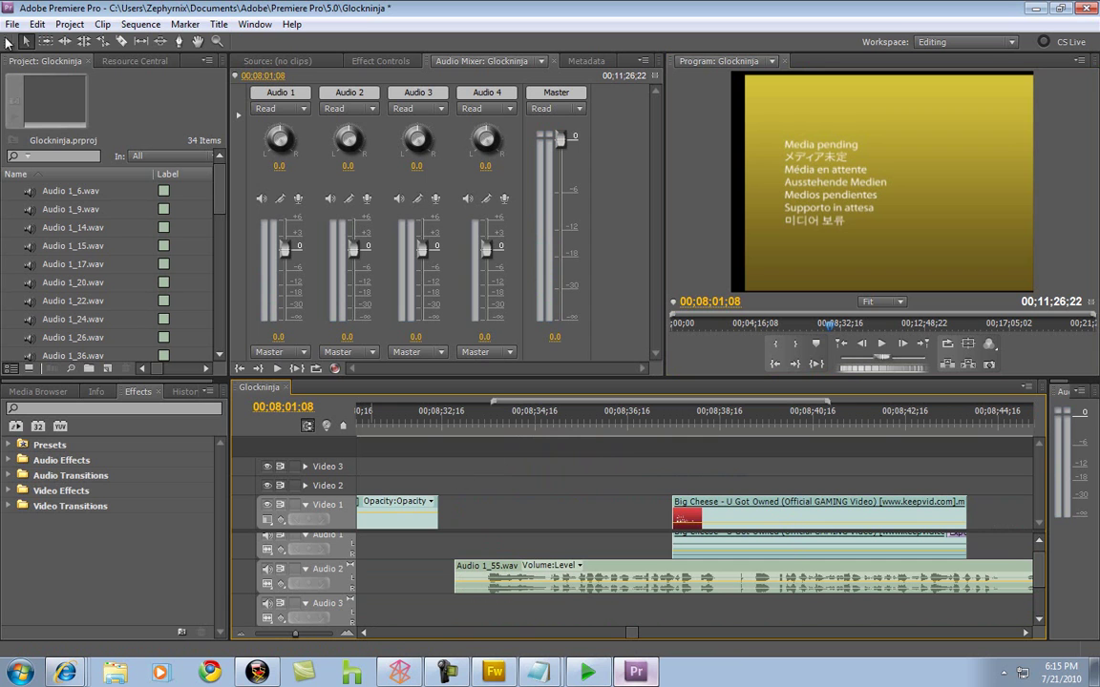
pyautogui.click(13, 24)
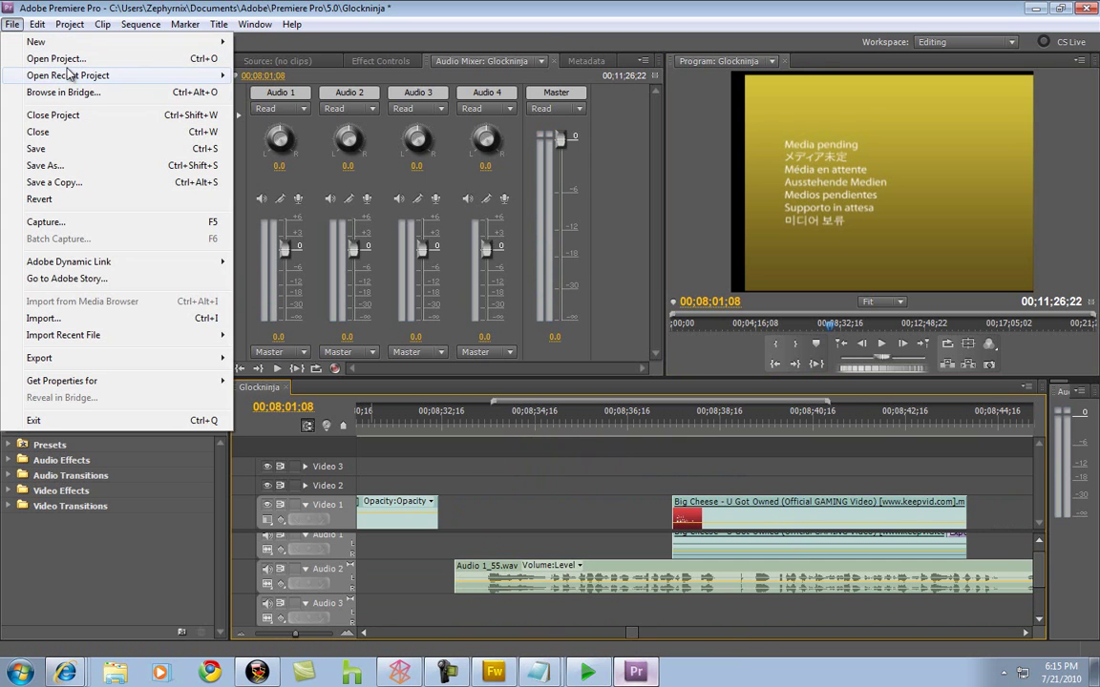
pyautogui.click(66, 63)
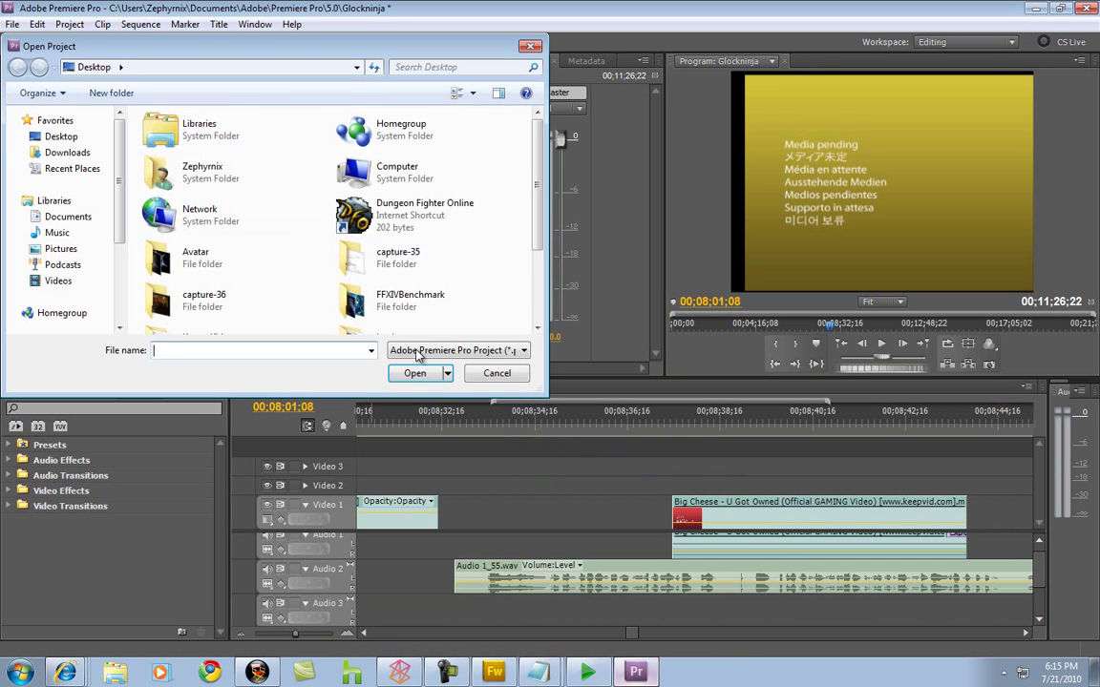
pyautogui.click(464, 348)
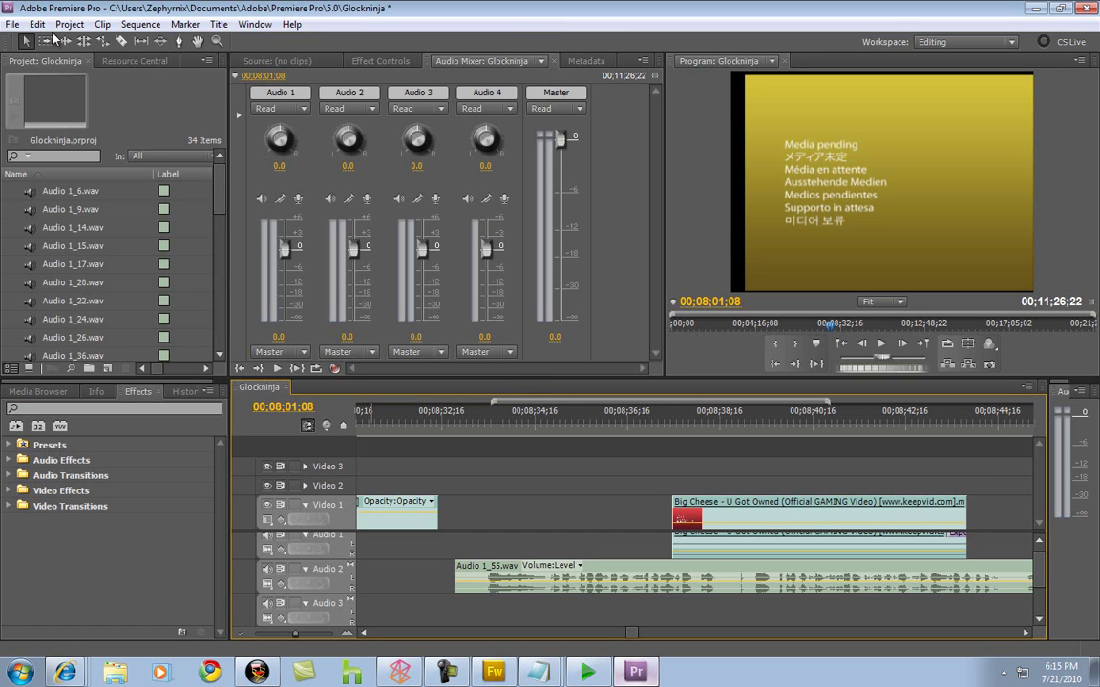
# Close the Glockninja sequence and its project without saving the changes
pyautogui.click(17, 26)
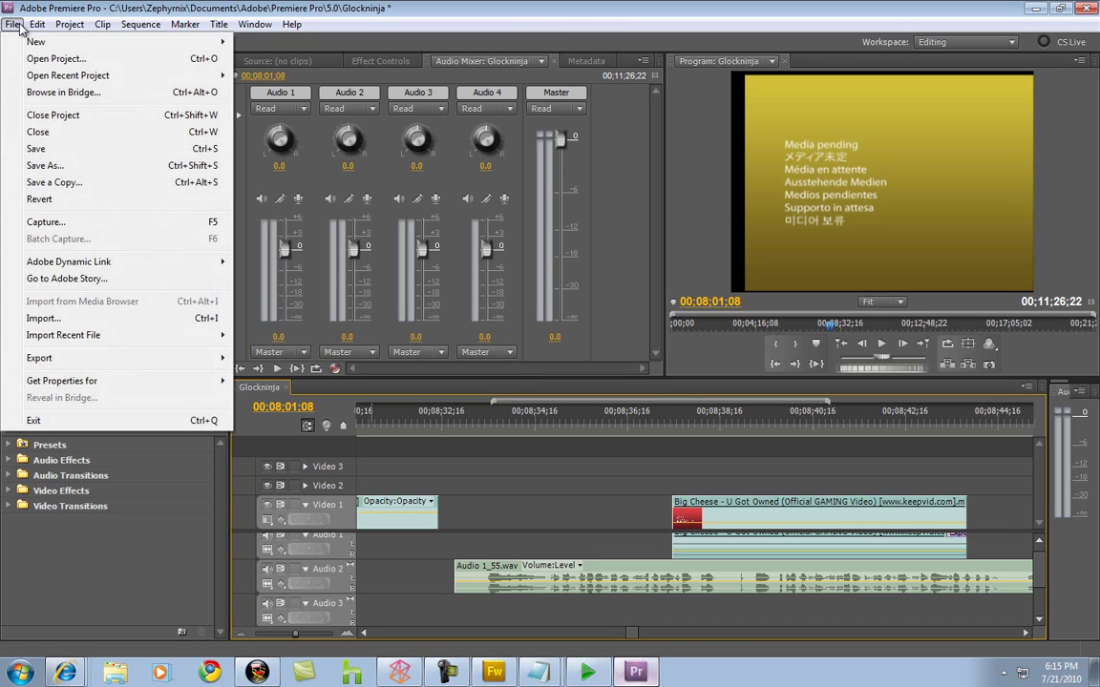
pyautogui.click(59, 133)
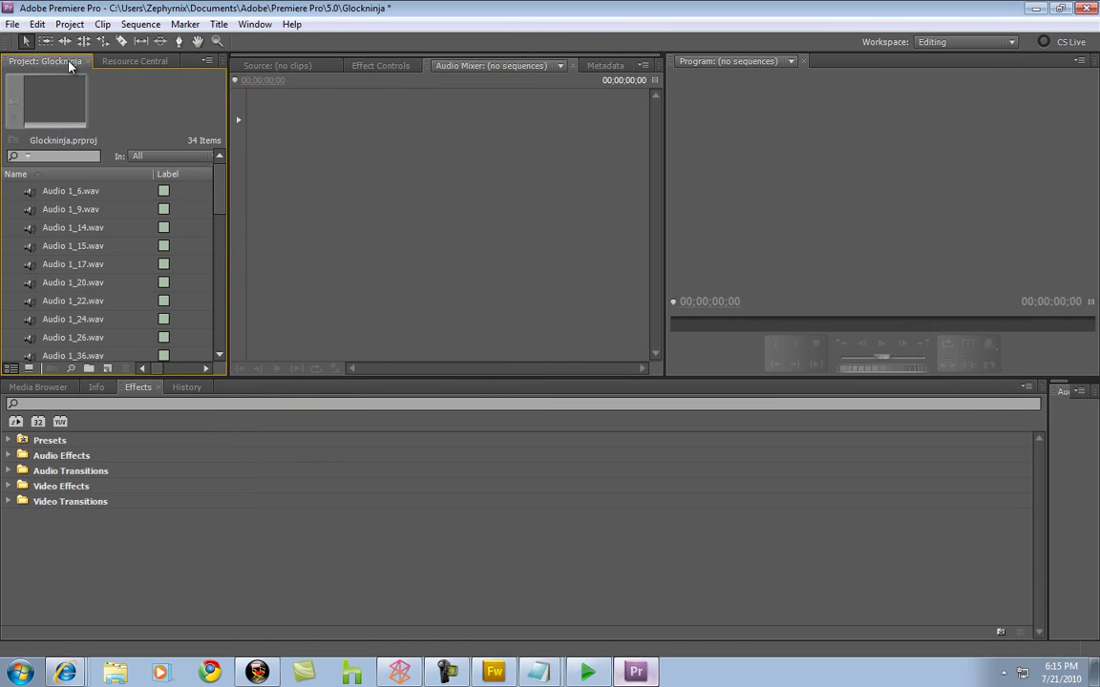
pyautogui.click(14, 25)
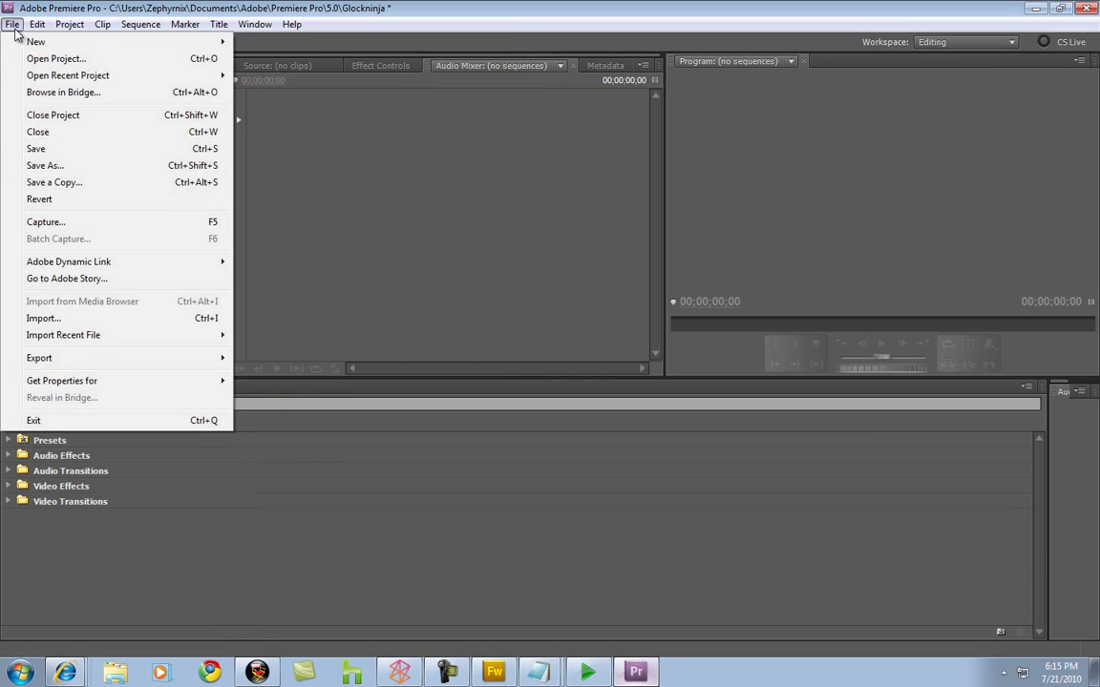
pyautogui.click(44, 133)
pyautogui.click(13, 25)
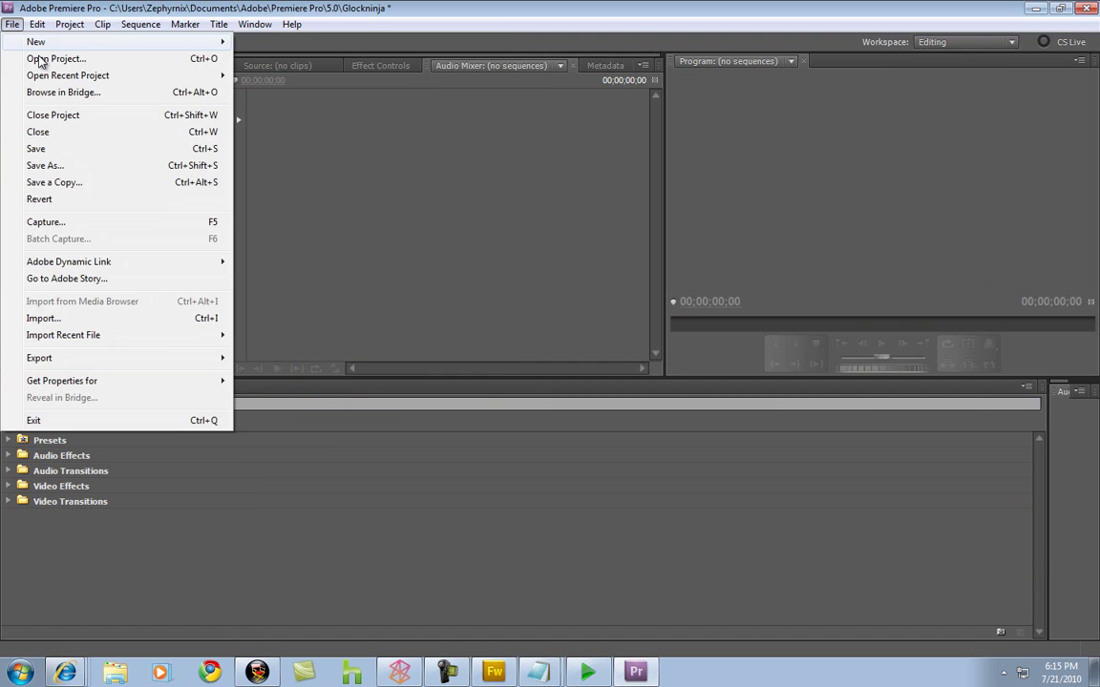
pyautogui.click(52, 115)
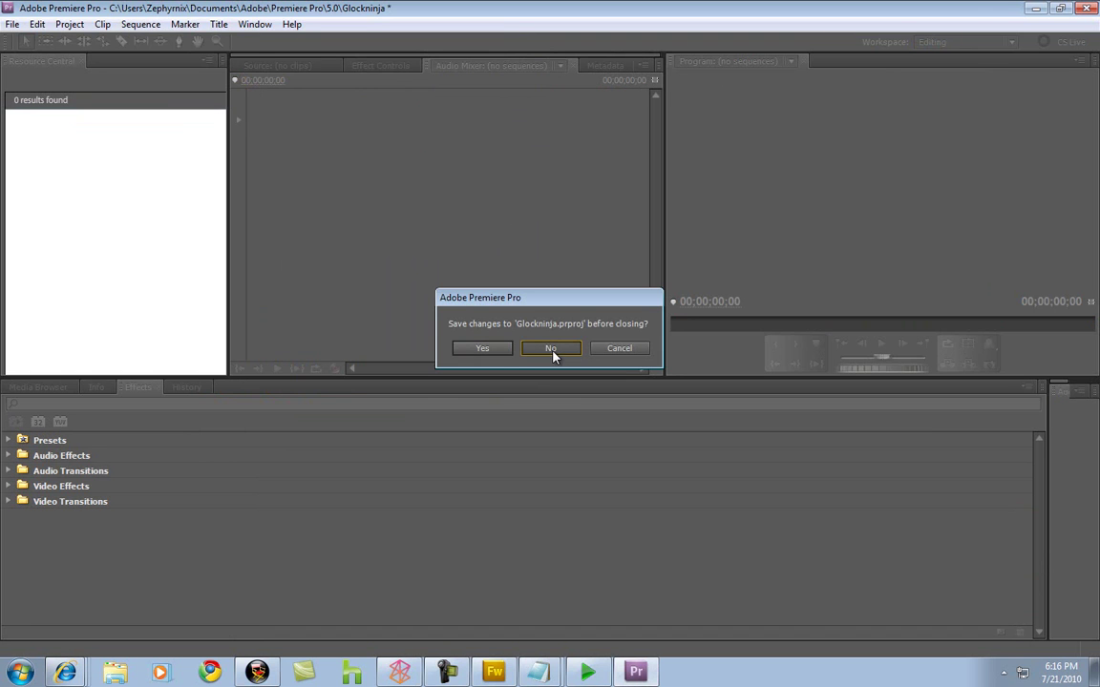
pyautogui.click(559, 347)
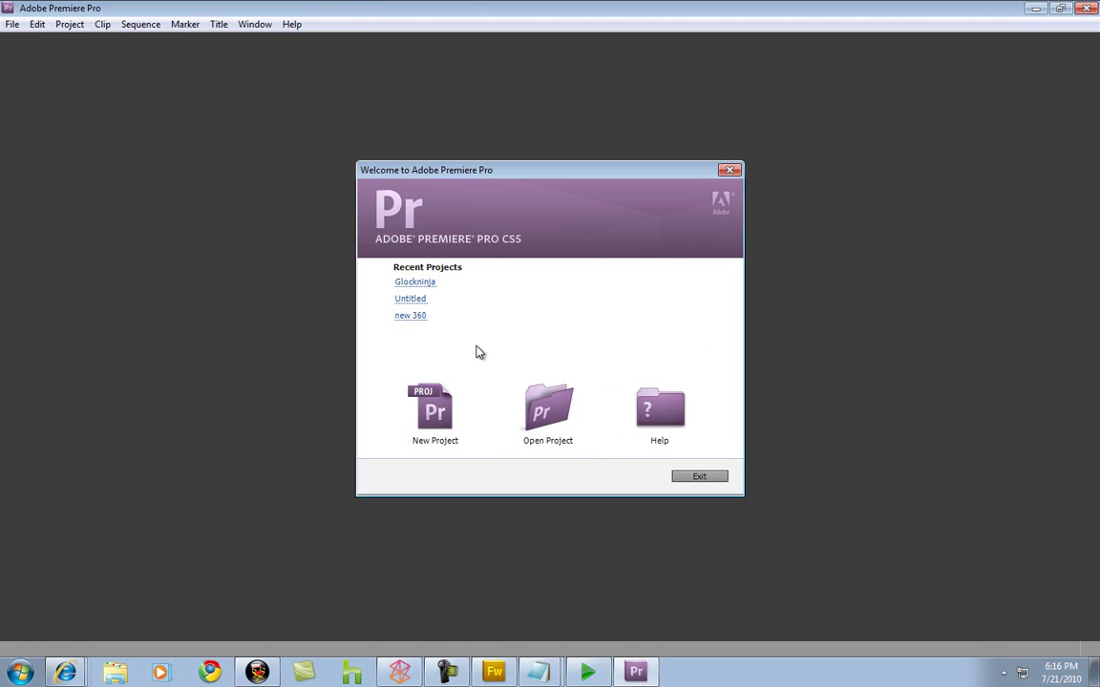
# Open the recent project Untitled, look at its Sequence 01 timeline, and close the project
pyautogui.click(419, 303)
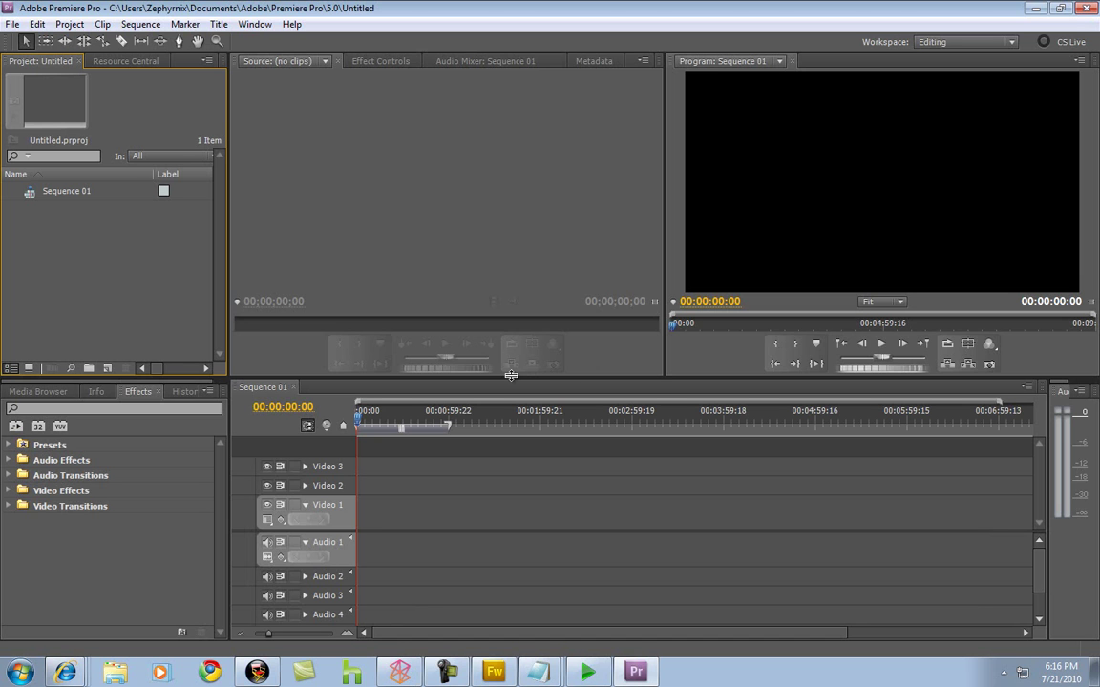
pyautogui.click(13, 24)
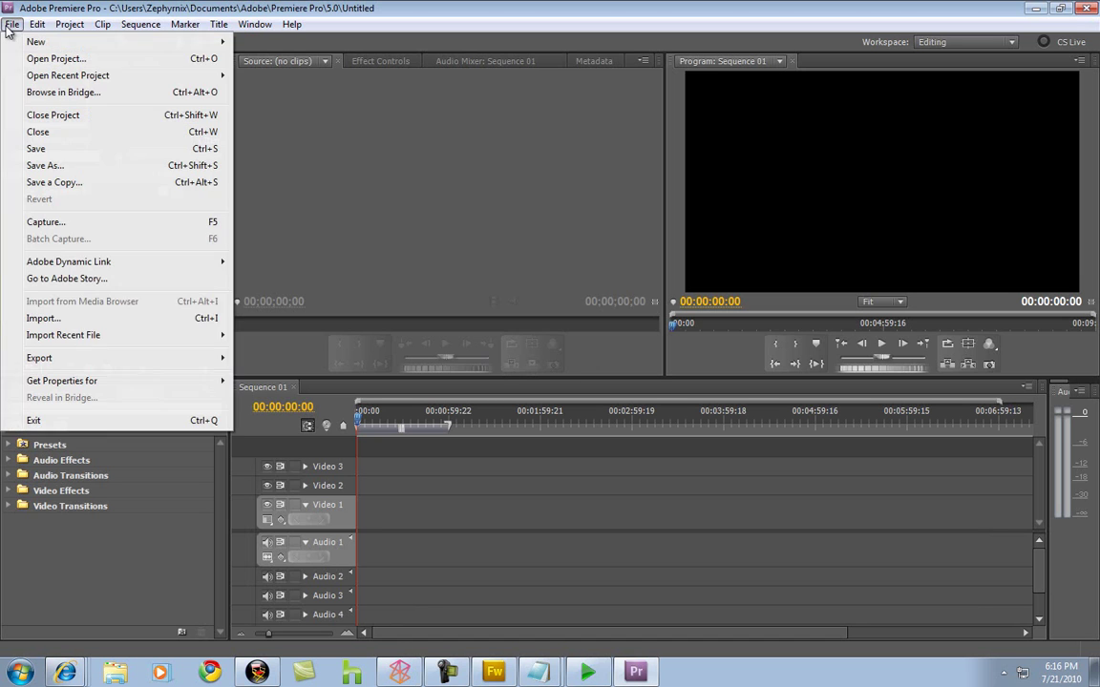
pyautogui.click(71, 114)
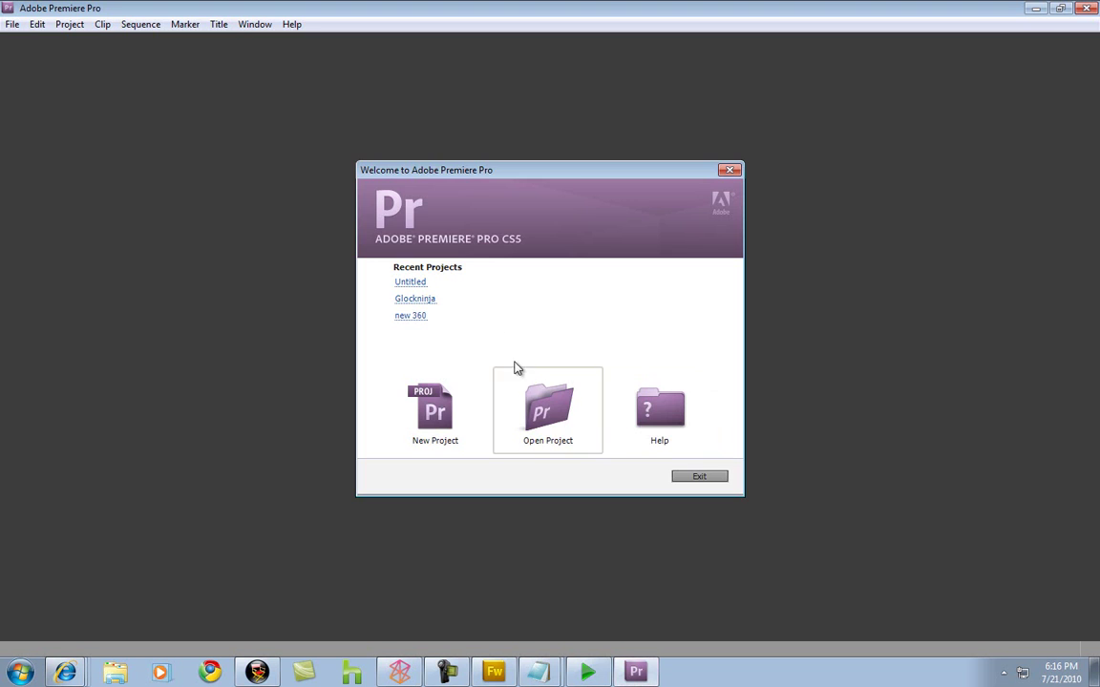
# Open the recent project new 360, dismiss the title editor window, and look through the Sequence 01 timeline
pyautogui.click(411, 315)
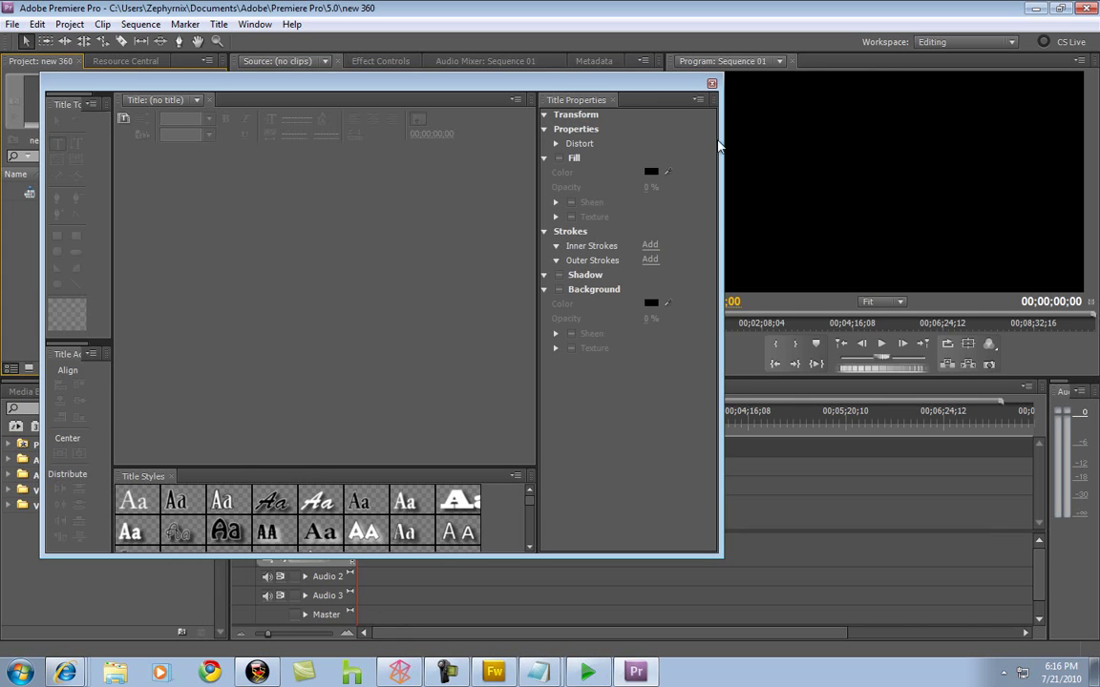
pyautogui.click(711, 83)
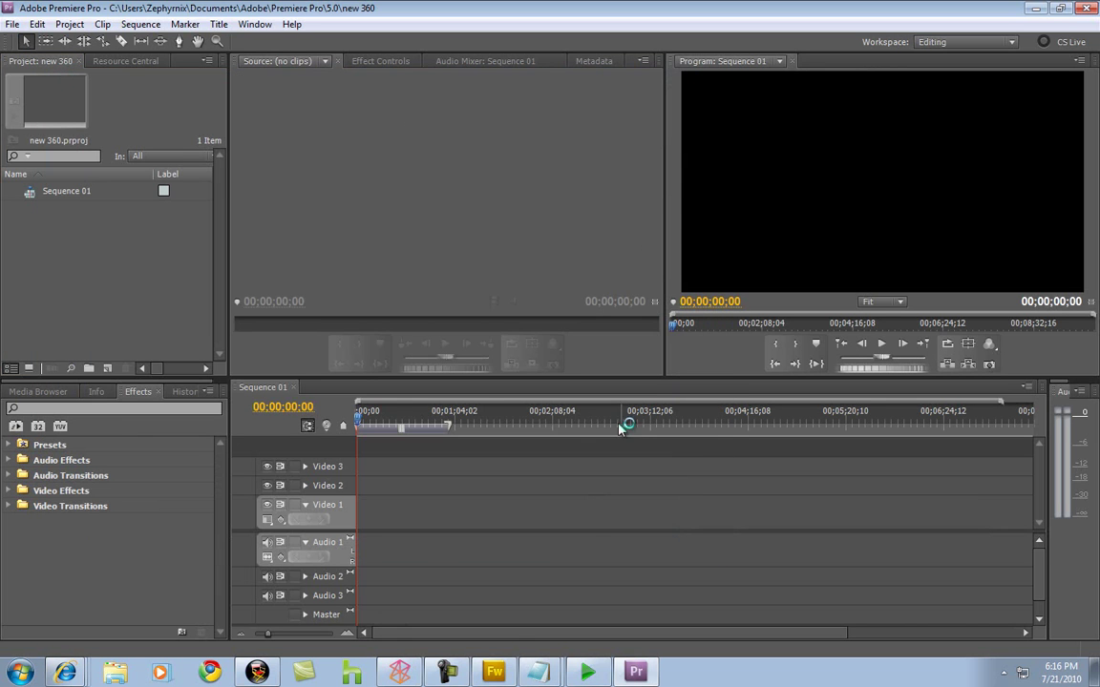
pyautogui.click(455, 568)
pyautogui.scroll(-3, 602, 579)
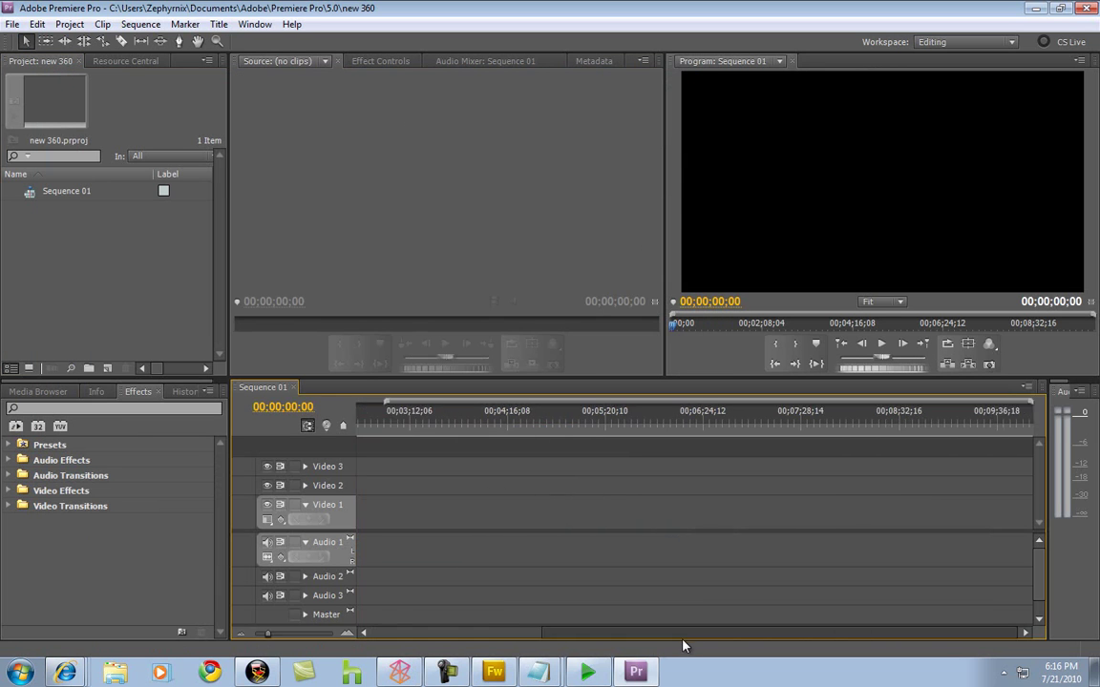
pyautogui.scroll(5, 537, 546)
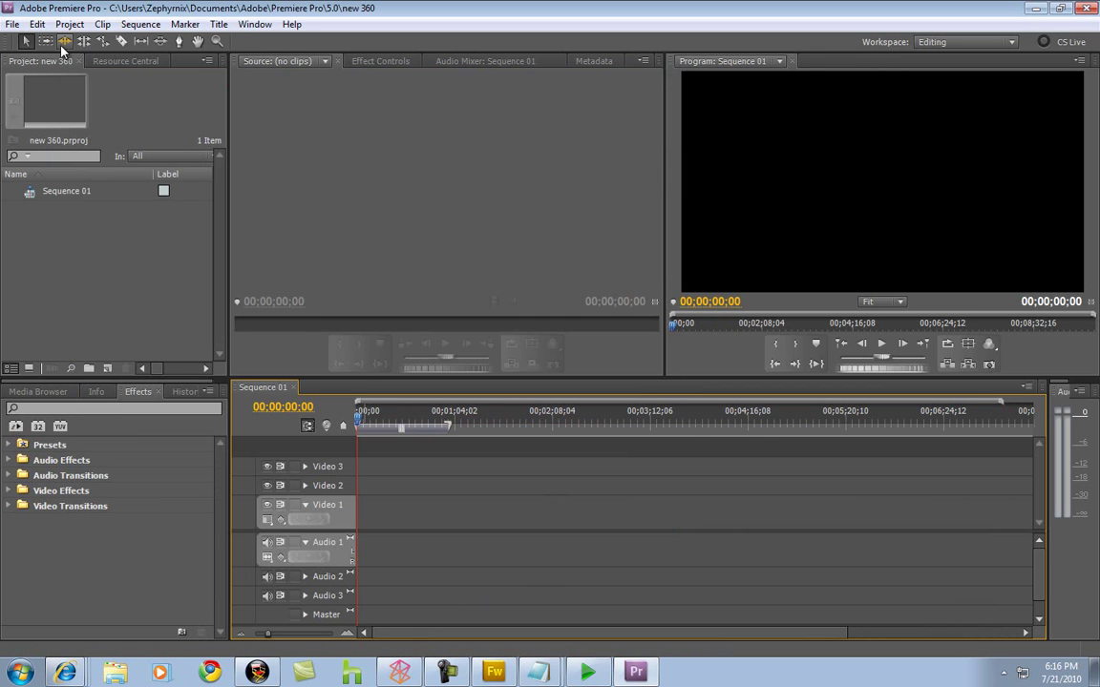
pyautogui.click(13, 25)
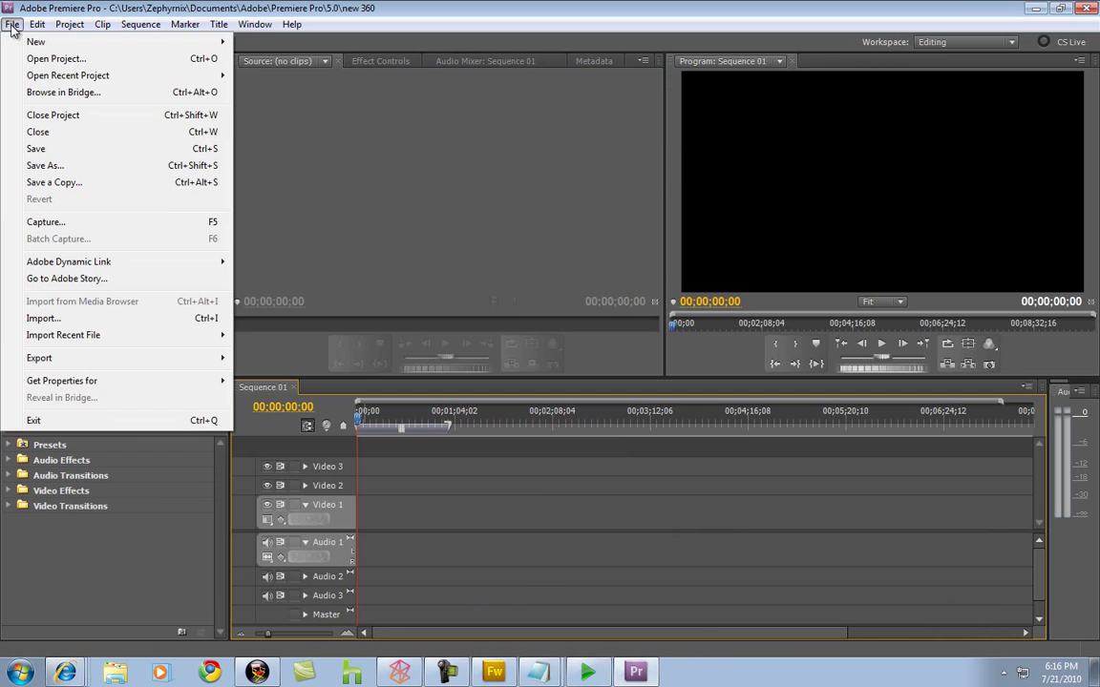
pyautogui.click(12, 25)
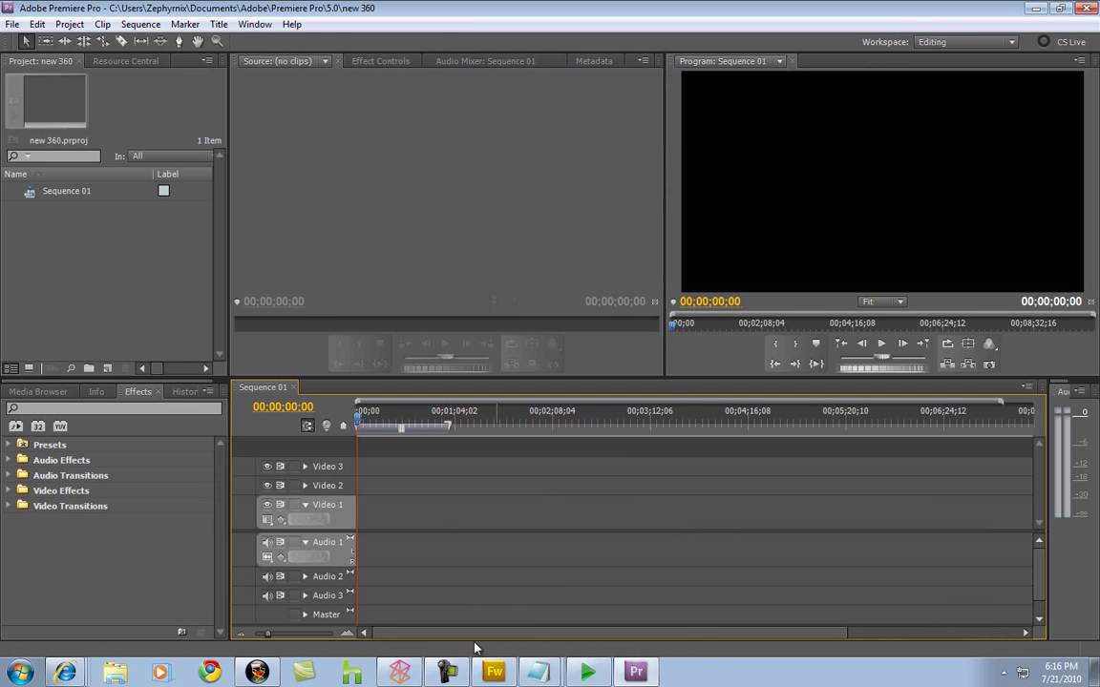
# Switch to CyberLink PowerDirector and select the clip right after Capture(12).mpg, placing the playhead at 00:00:01:21 within it
pyautogui.click(265, 673)
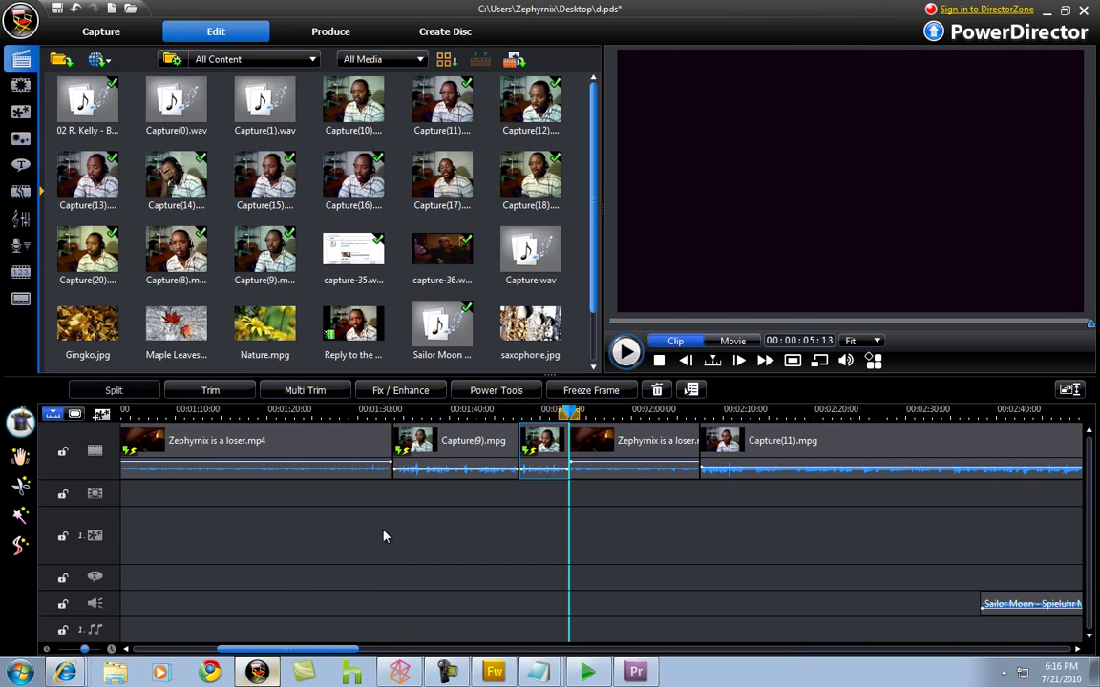
pyautogui.click(446, 673)
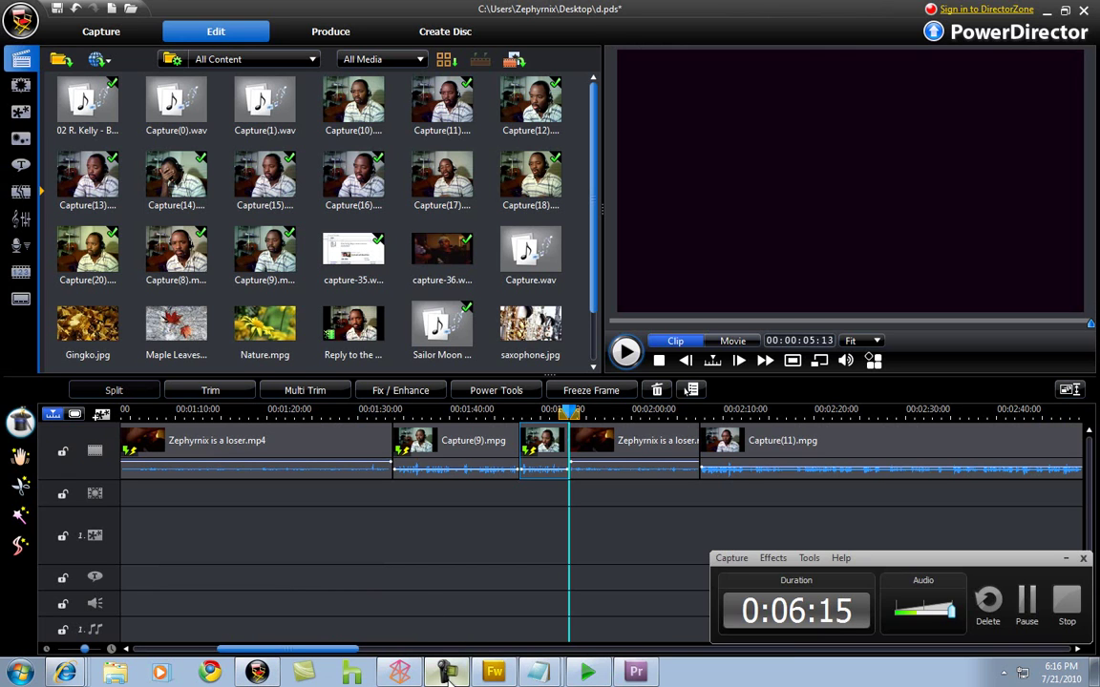
pyautogui.click(402, 604)
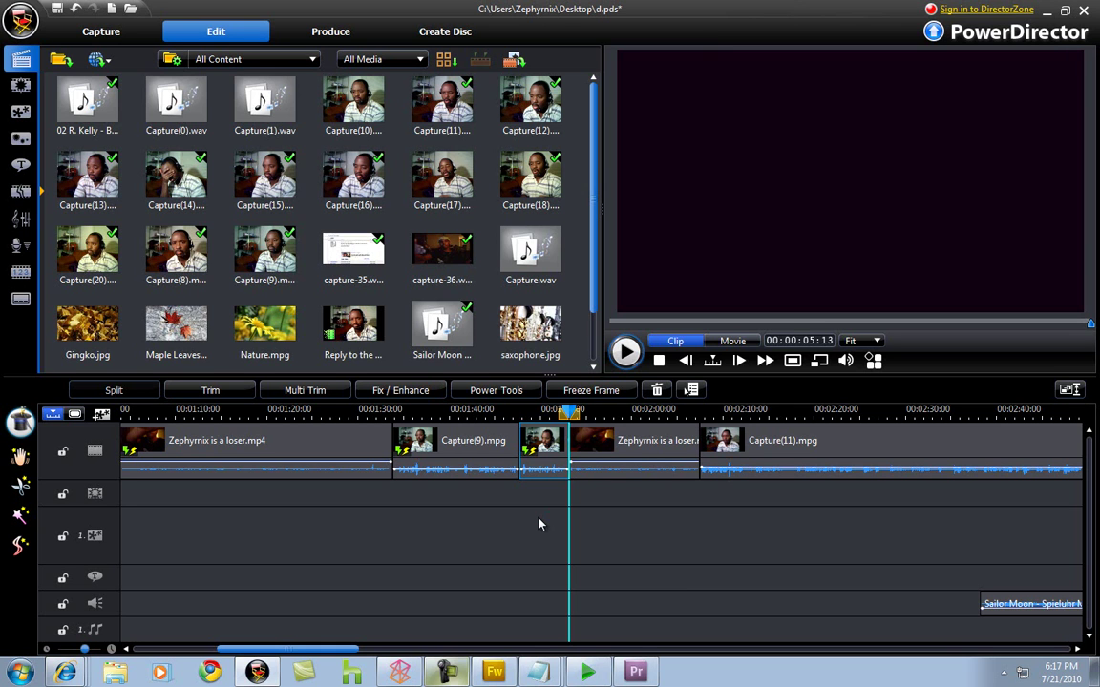
pyautogui.click(584, 444)
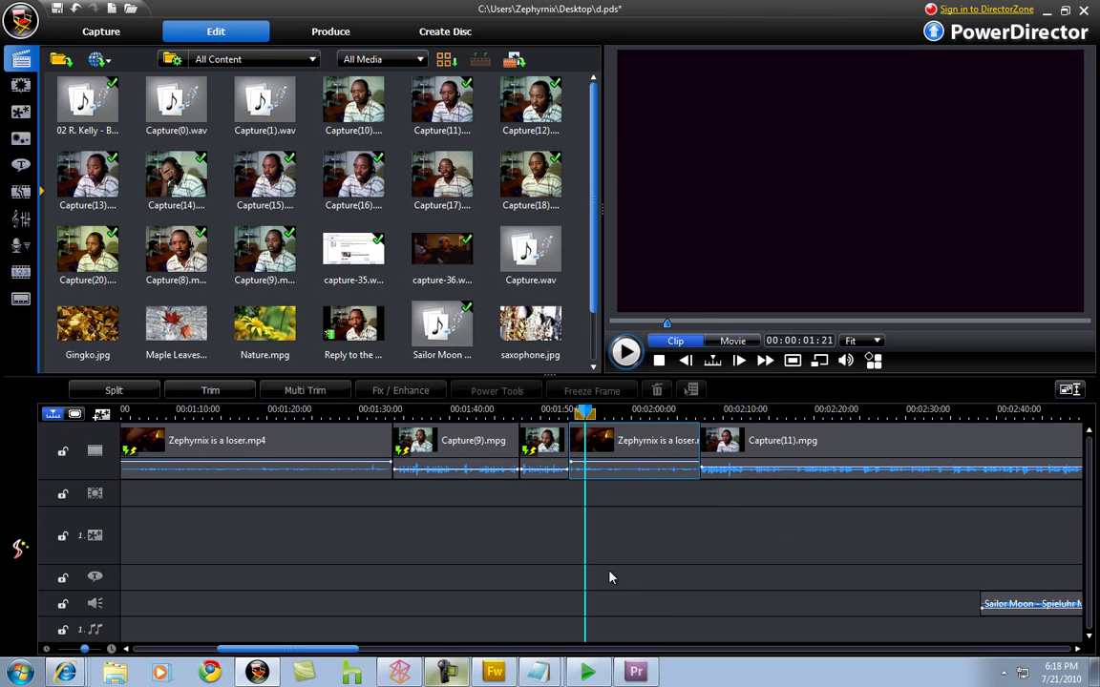
# Move the playhead back to 00:00:11:04 within the Capture(9).mpg clip
pyautogui.click(449, 673)
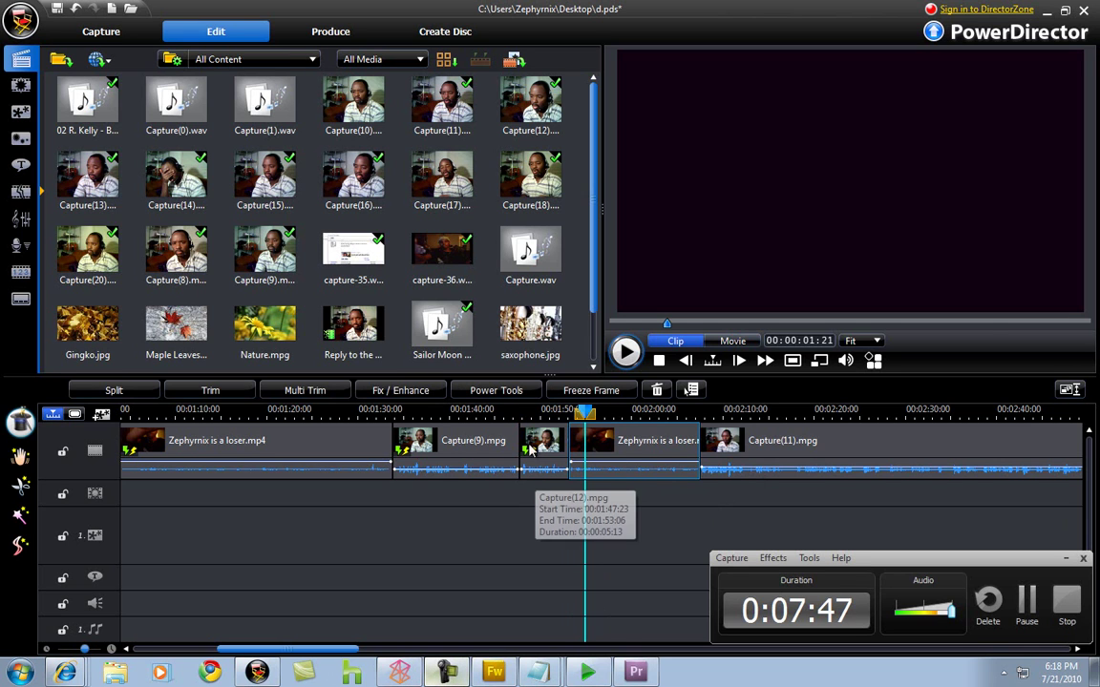
pyautogui.click(494, 412)
pyautogui.click(500, 428)
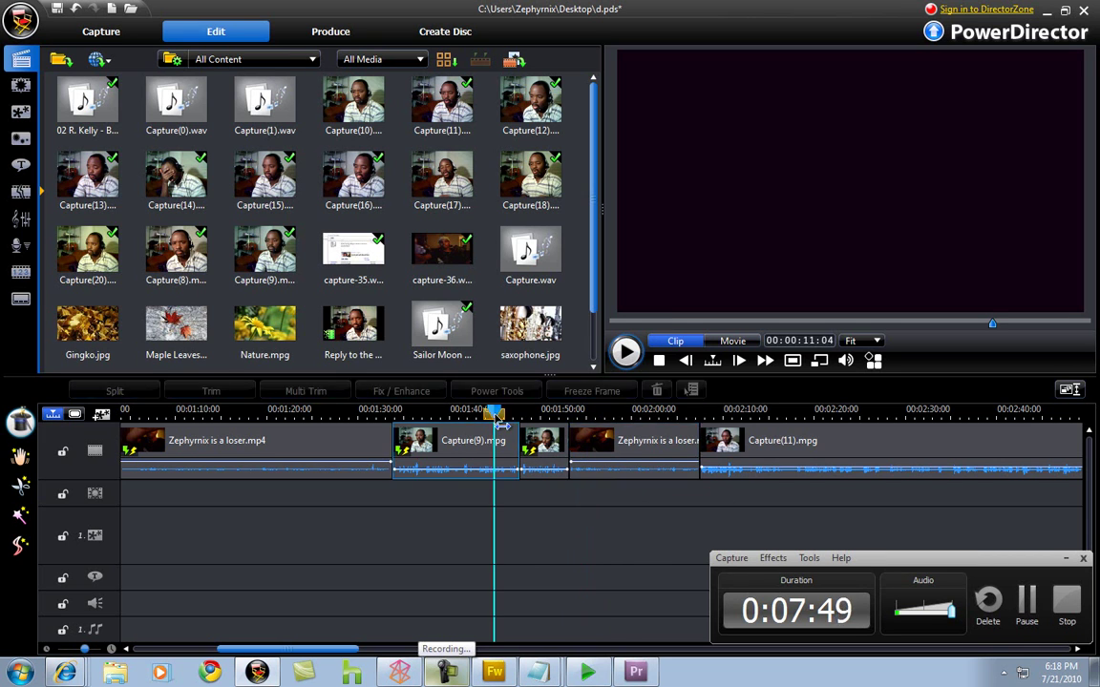